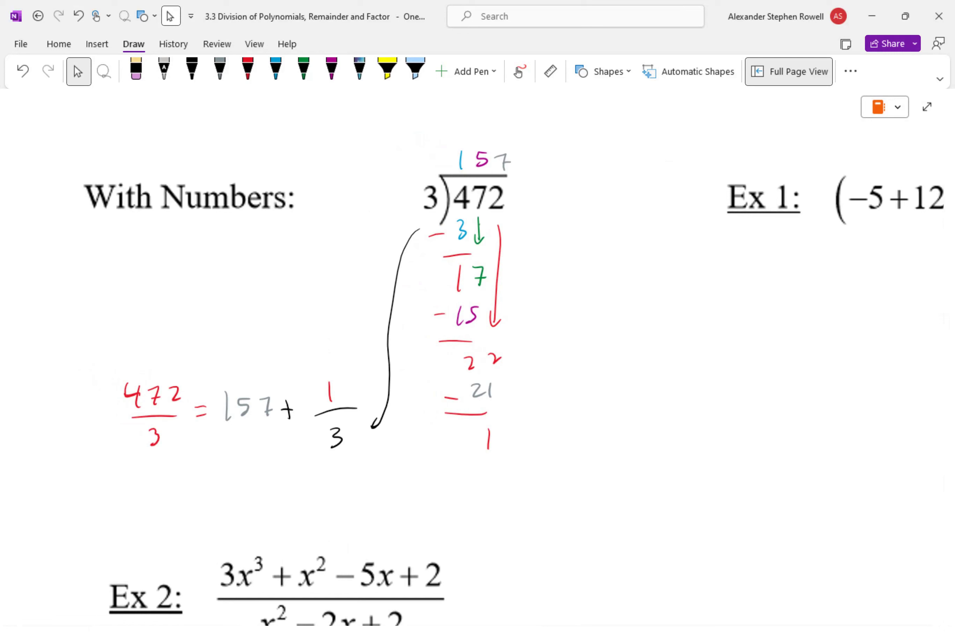
scroll(478, 318, up, 5)
mouse_move(391, 209)
mouse_down()
mouse_move(227, 213)
mouse_move(629, 274)
mouse_move(336, 200)
mouse_up()
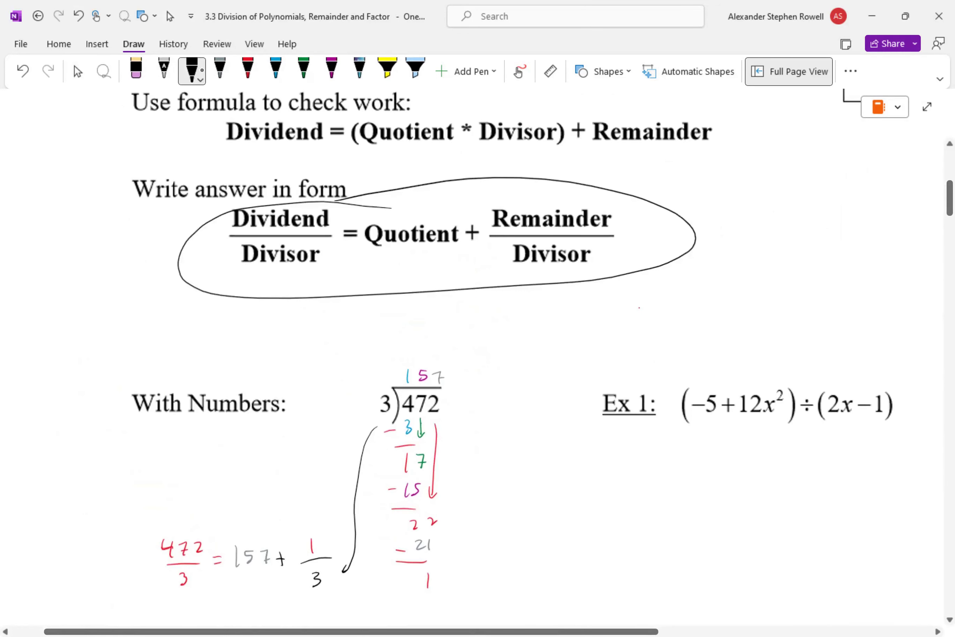
click(135, 71)
key(ctrl+z)
Label the 3 in the numeric division as "Divisor" in red with an arrow pointing to it.
click(247, 71)
drag(357, 414, 368, 407)
mouse_move(308, 408)
mouse_down()
mouse_move(308, 429)
mouse_move(370, 406)
mouse_move(373, 415)
mouse_up()
click(367, 410)
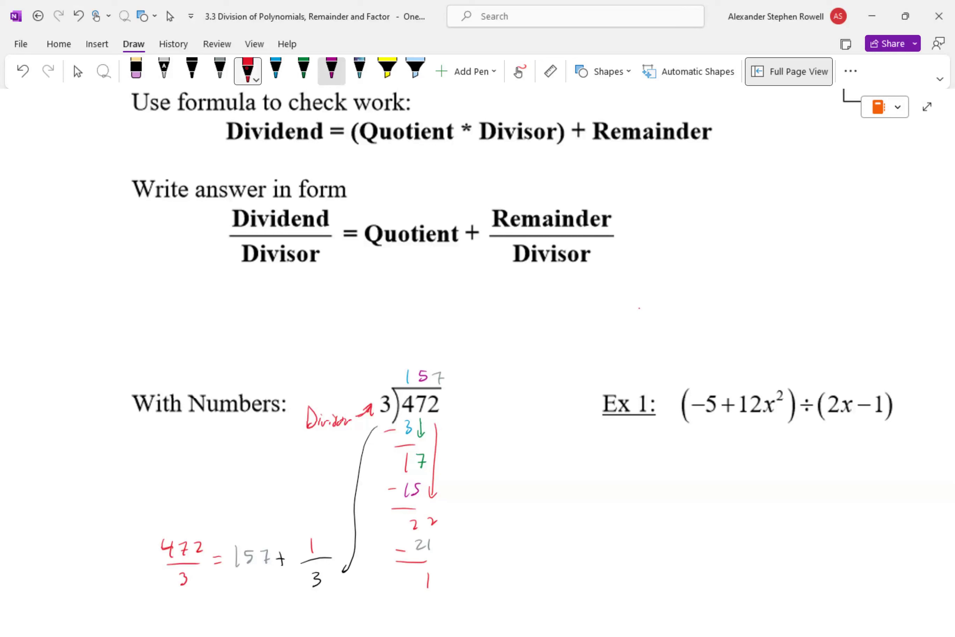
Label 472 as "Dividend" in blue with an arrow pointing to it.
click(276, 71)
mouse_move(469, 418)
mouse_down()
mouse_move(445, 404)
mouse_move(456, 403)
mouse_move(476, 430)
mouse_up()
mouse_move(476, 415)
mouse_down()
mouse_move(476, 429)
mouse_move(498, 420)
mouse_up()
drag(501, 420, 515, 430)
drag(517, 424, 530, 432)
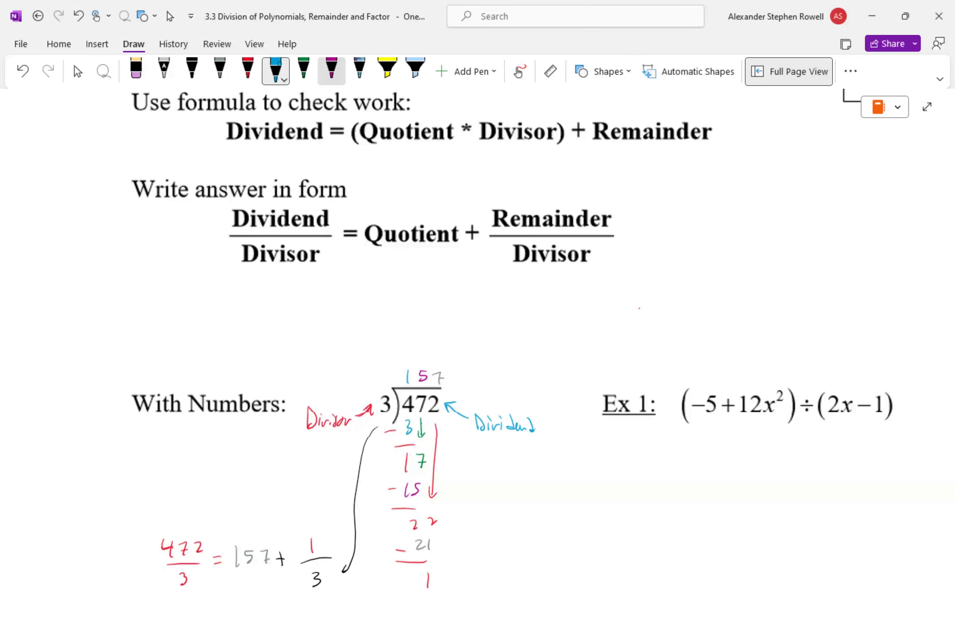
Label 157 above the division bar as "Quotient" in green with an arrow pointing down to it.
click(304, 70)
drag(441, 342, 432, 359)
mouse_move(449, 318)
mouse_down()
mouse_move(452, 335)
mouse_move(464, 336)
mouse_up()
drag(467, 331, 487, 336)
drag(488, 331, 505, 323)
Circle the final 1 of the numeric division in purple and label it "remainder" with an arrow.
click(331, 71)
drag(428, 564, 426, 565)
mouse_move(458, 599)
mouse_down()
mouse_move(447, 590)
mouse_move(471, 594)
mouse_up()
drag(472, 600, 480, 604)
drag(482, 597, 503, 604)
drag(506, 599, 510, 602)
drag(516, 599, 526, 603)
drag(529, 597, 539, 597)
Write Q + R/D in purple beneath 157 + 1/3.
scroll(477, 362, down, 2)
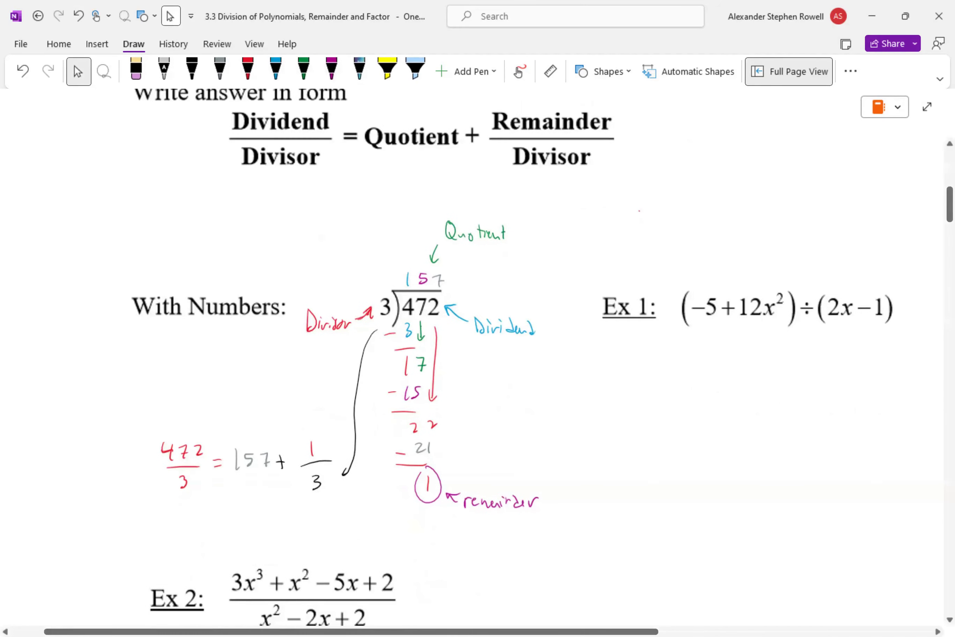
click(331, 71)
mouse_move(241, 511)
mouse_down()
mouse_move(247, 531)
mouse_move(267, 531)
mouse_up()
drag(261, 525, 292, 518)
mouse_move(293, 507)
mouse_down()
mouse_move(314, 525)
mouse_move(295, 550)
mouse_up()
drag(295, 533, 297, 549)
Write note 1 above Ex 1 in red, with a circled number: "write in descending order".
click(77, 70)
scroll(477, 362, right, 3)
scroll(477, 362, up, 1)
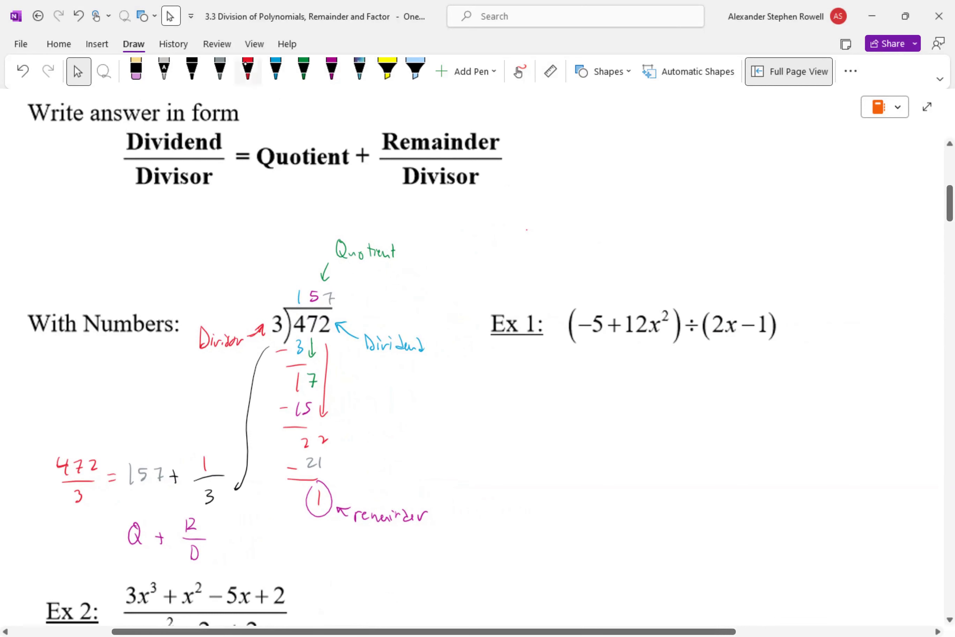
click(248, 68)
mouse_move(641, 205)
mouse_down()
mouse_move(642, 219)
mouse_move(645, 198)
mouse_move(702, 209)
mouse_up()
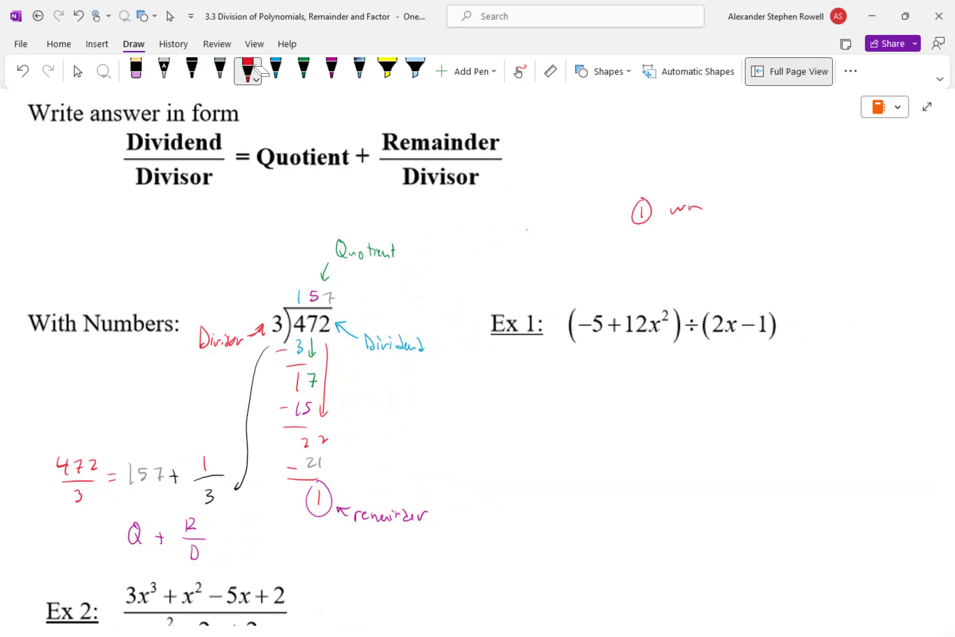
drag(704, 205, 708, 212)
drag(715, 196, 714, 212)
drag(709, 204, 745, 213)
drag(747, 213, 834, 214)
mouse_move(847, 197)
mouse_down()
mouse_move(848, 214)
mouse_move(873, 212)
mouse_up()
drag(872, 214, 857, 230)
drag(729, 230, 769, 235)
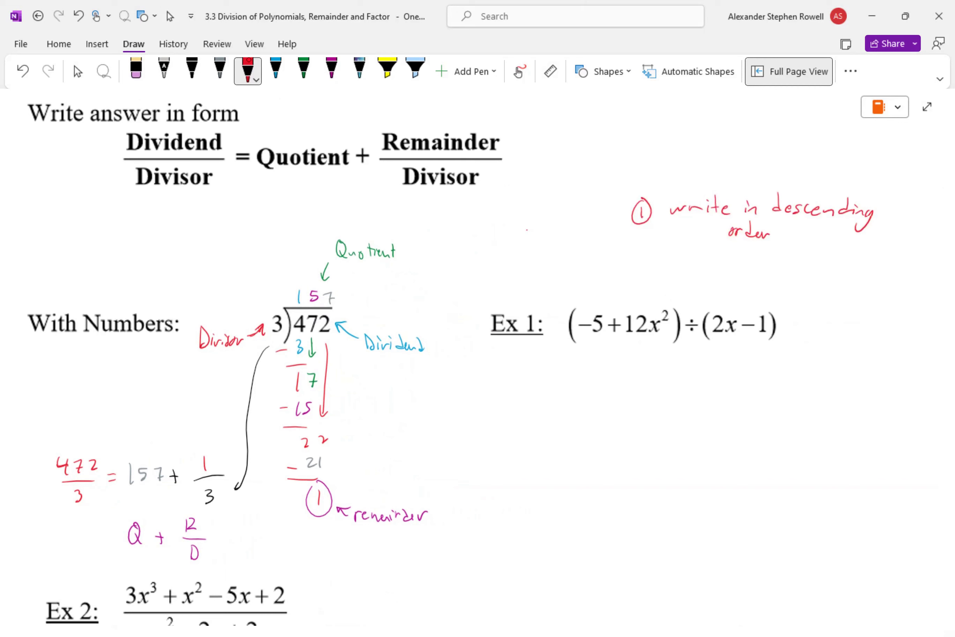
Add note 2 in red with a circled number: "write all exponent terms (even missing terms)".
mouse_move(638, 264)
mouse_down()
mouse_move(648, 274)
mouse_move(647, 255)
mouse_move(705, 272)
mouse_up()
drag(700, 265, 743, 273)
mouse_move(749, 254)
mouse_down()
mouse_move(748, 273)
mouse_move(776, 272)
mouse_up()
drag(776, 265, 783, 272)
mouse_move(786, 265)
mouse_down()
mouse_move(788, 279)
mouse_move(812, 270)
mouse_up()
drag(813, 268, 831, 266)
drag(837, 254, 837, 272)
mouse_move(832, 263)
mouse_down()
mouse_move(880, 271)
mouse_move(887, 283)
mouse_up()
mouse_move(740, 289)
mouse_down()
mouse_move(775, 294)
mouse_move(738, 299)
mouse_move(832, 295)
mouse_move(833, 308)
mouse_move(871, 294)
mouse_move(888, 309)
mouse_up()
Mark −5+12x² in Ex 1 with a black underbrace and write 12x² − 5 below it, leaving a gap.
scroll(477, 358, right, 4)
scroll(477, 357, down, 1)
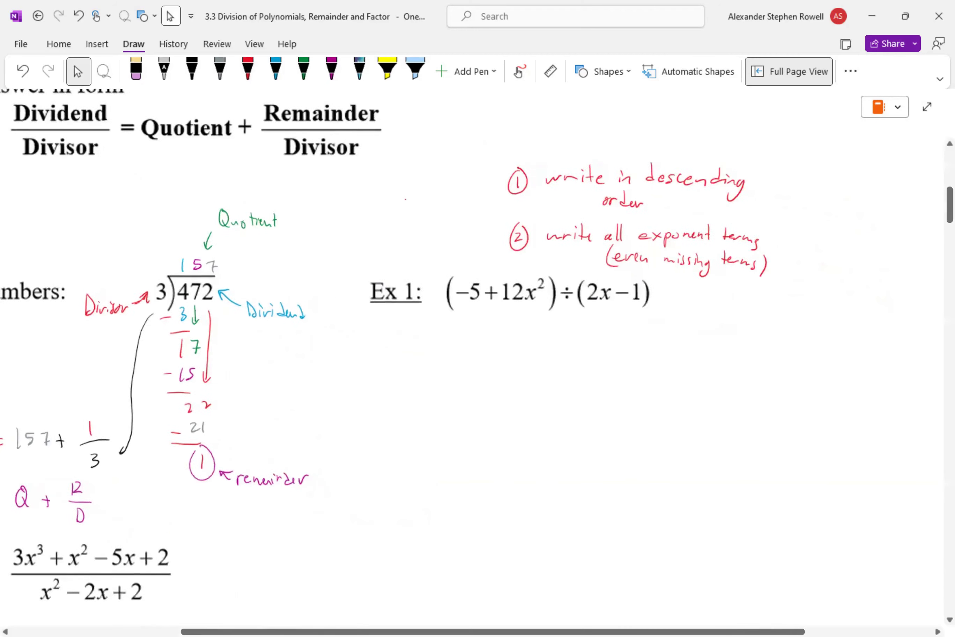
click(192, 70)
drag(432, 311, 517, 311)
drag(433, 338, 431, 356)
drag(443, 341, 470, 357)
mouse_move(469, 346)
mouse_down()
mouse_move(460, 356)
mouse_move(489, 344)
mouse_move(550, 360)
mouse_up()
drag(554, 343, 561, 341)
Add a red circled 1 before 12x² − 5 and a red circled 2 on the line beneath.
click(248, 70)
mouse_move(406, 335)
mouse_down()
mouse_move(406, 350)
mouse_move(407, 327)
mouse_up()
mouse_move(403, 398)
mouse_down()
mouse_move(411, 409)
mouse_move(405, 390)
mouse_up()
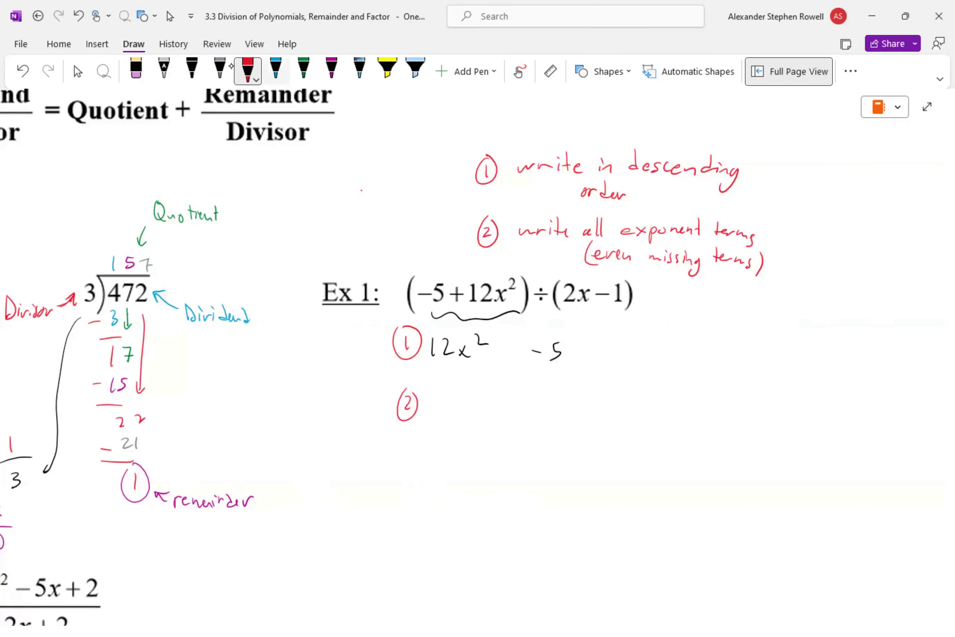
Write 12x² + 0x − 5 in black beside the circled 2.
click(192, 70)
mouse_move(453, 399)
mouse_down()
mouse_move(452, 413)
mouse_move(467, 412)
mouse_up()
mouse_move(472, 412)
mouse_down()
mouse_move(485, 403)
mouse_move(488, 412)
mouse_up()
drag(492, 391, 530, 404)
mouse_move(524, 397)
mouse_down()
mouse_move(523, 410)
mouse_move(544, 395)
mouse_move(566, 408)
mouse_up()
mouse_move(566, 397)
mouse_down()
mouse_move(554, 408)
mouse_move(623, 391)
mouse_up()
drag(616, 393, 615, 407)
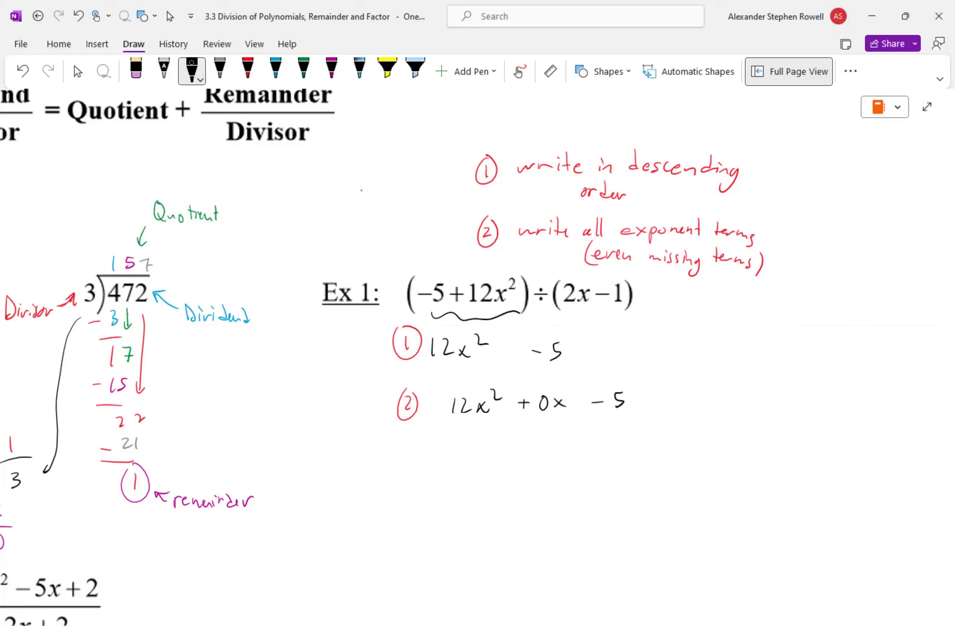
Draw a black long-division bracket below Ex 1 with 12x² + 0x − 5 inside and 2x − 1 outside.
mouse_move(550, 534)
mouse_down()
mouse_move(549, 514)
mouse_move(820, 495)
mouse_up()
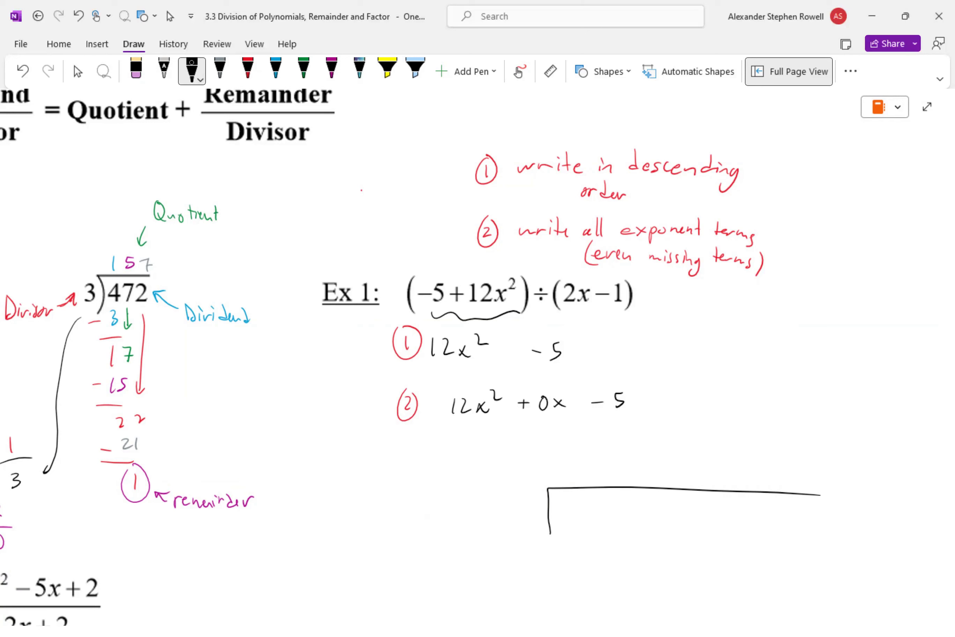
mouse_move(576, 507)
mouse_down()
mouse_move(571, 532)
mouse_move(589, 516)
mouse_move(605, 528)
mouse_up()
drag(634, 502, 686, 520)
mouse_move(677, 513)
mouse_down()
mouse_move(678, 527)
mouse_move(701, 514)
mouse_move(733, 528)
mouse_up()
mouse_move(732, 518)
mouse_down()
mouse_move(721, 529)
mouse_move(783, 525)
mouse_move(800, 536)
mouse_up()
drag(801, 520, 809, 518)
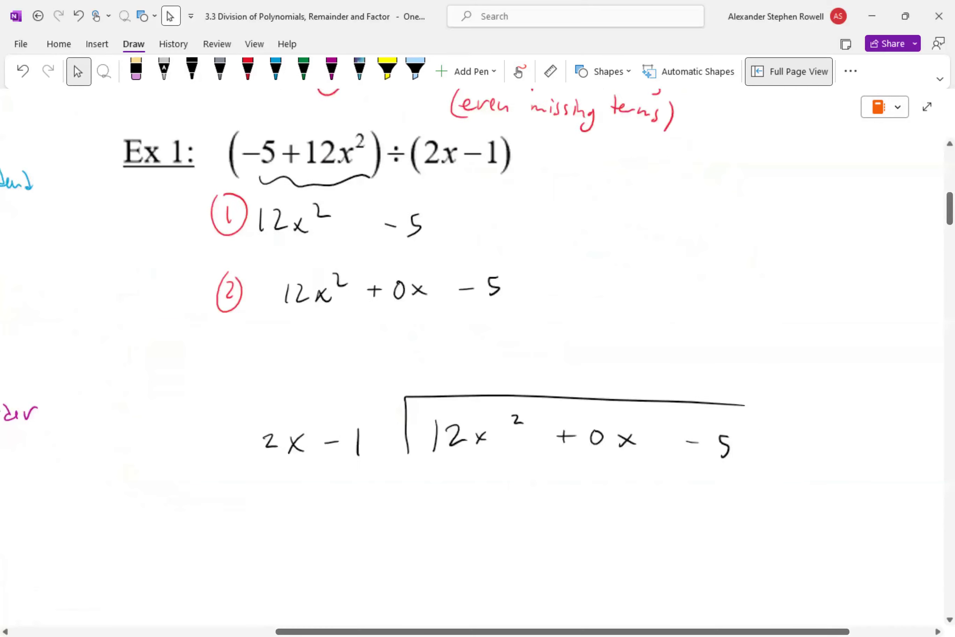
Circle the leading terms 12x² and 2x of the long division in blue.
scroll(477, 353, down, 3)
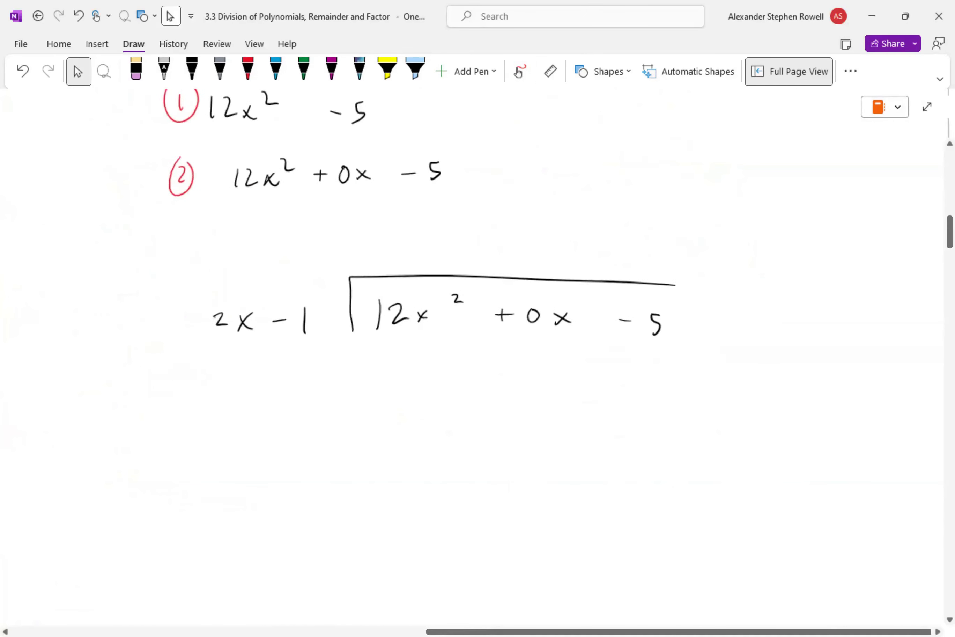
scroll(477, 353, left, 1)
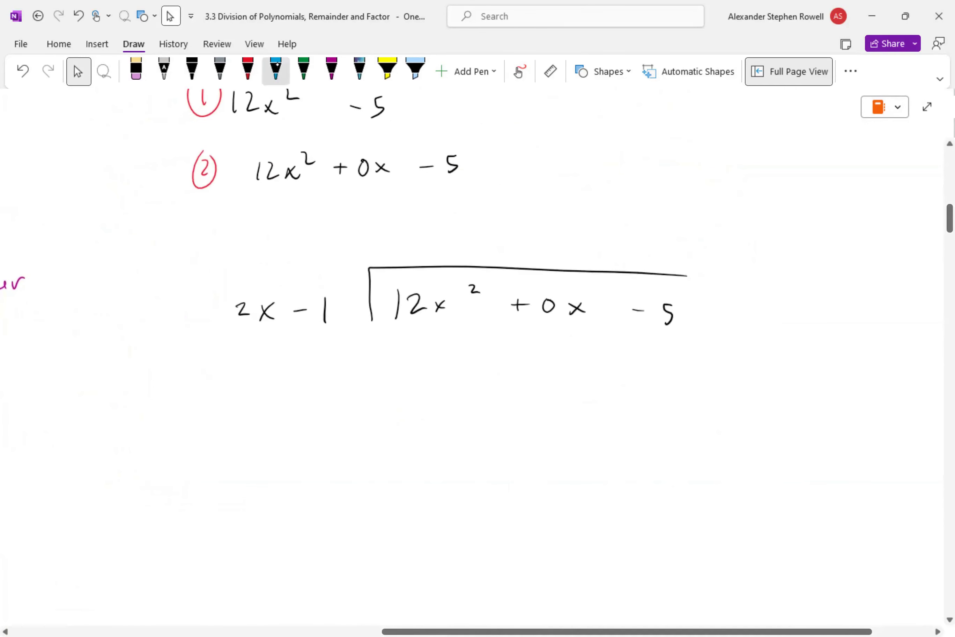
click(275, 69)
mouse_move(447, 271)
mouse_down()
mouse_move(376, 312)
mouse_move(456, 273)
mouse_up()
drag(242, 288, 289, 293)
Write "Divide 12x²/2x = 6x" in blue beside the long division.
click(77, 71)
scroll(476, 354, right, 2)
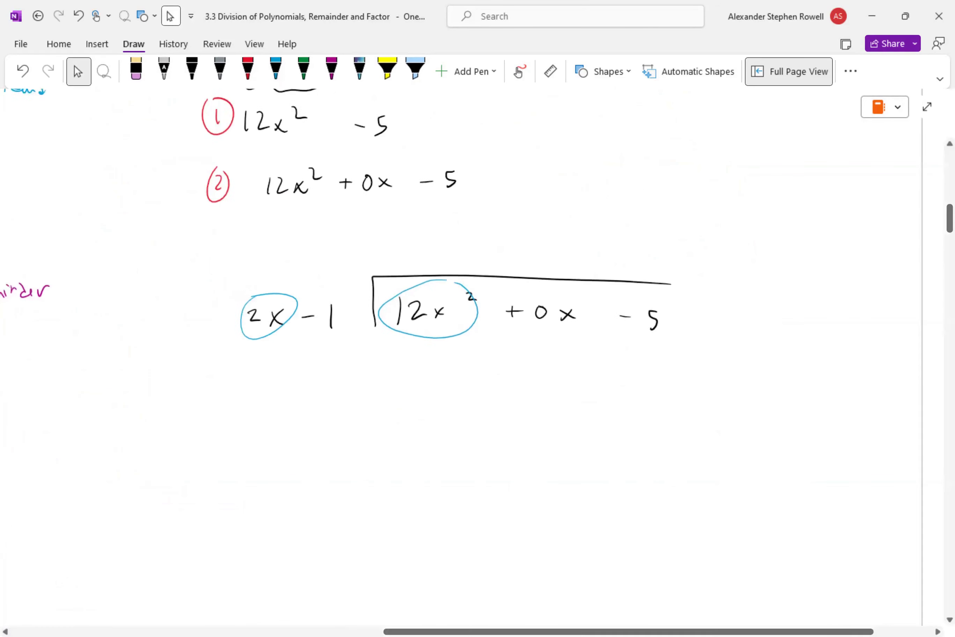
click(276, 69)
mouse_move(696, 296)
mouse_down()
mouse_move(696, 316)
mouse_move(735, 316)
mouse_up()
drag(740, 312, 772, 308)
drag(775, 296, 796, 308)
mouse_move(795, 298)
mouse_down()
mouse_move(786, 309)
mouse_move(810, 296)
mouse_move(784, 337)
mouse_move(794, 338)
mouse_up()
drag(793, 330, 785, 339)
drag(820, 312, 830, 317)
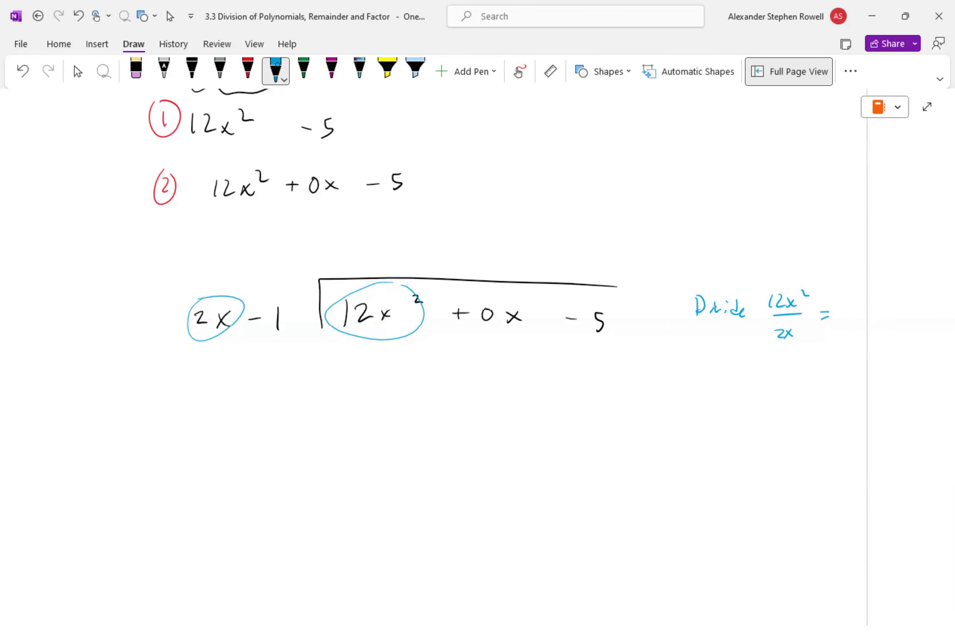
mouse_move(849, 303)
mouse_down()
mouse_move(845, 317)
mouse_move(879, 323)
mouse_move(867, 324)
mouse_up()
Draw a curved blue arrow from the 6x result to the quotient area and write 6x above the bracket.
click(275, 70)
mouse_move(838, 271)
mouse_down()
mouse_move(835, 251)
mouse_move(517, 213)
mouse_move(521, 234)
mouse_move(529, 224)
mouse_up()
mouse_move(514, 229)
mouse_down()
mouse_move(502, 263)
mouse_move(519, 269)
mouse_up()
drag(520, 257, 506, 271)
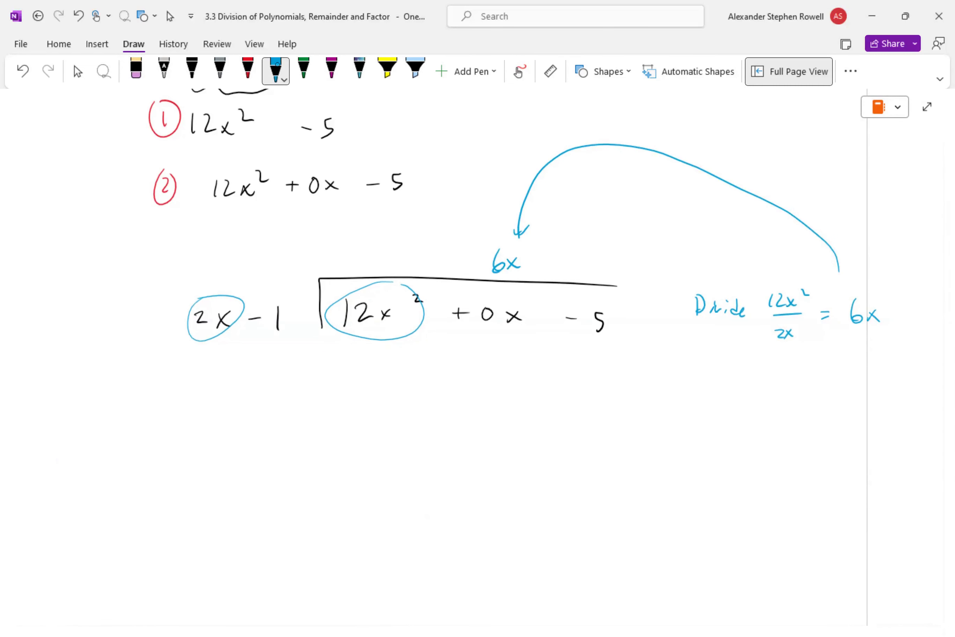
Write "multiply" in purple beneath the word Divide.
click(331, 71)
drag(687, 369, 716, 371)
mouse_move(722, 357)
mouse_down()
mouse_move(721, 372)
mouse_move(729, 370)
mouse_up()
drag(726, 364, 733, 362)
click(737, 358)
drag(734, 364, 740, 372)
drag(751, 355, 749, 371)
drag(753, 365, 753, 382)
Draw a purple arrow down from the 6x result and write 6x beside "multiply".
drag(844, 329, 822, 343)
click(331, 71)
drag(821, 336, 830, 345)
mouse_move(806, 356)
mouse_down()
mouse_move(801, 368)
mouse_move(822, 369)
mouse_up()
mouse_move(822, 359)
mouse_down()
mouse_move(812, 369)
mouse_move(845, 382)
mouse_up()
Underline the divisor 2x − 1 in purple and write (2x − 1) after the purple 6x.
mouse_move(194, 355)
mouse_down()
mouse_move(306, 342)
mouse_move(222, 349)
mouse_up()
scroll(476, 357, right, 2)
click(331, 70)
drag(751, 358, 761, 370)
drag(762, 357, 773, 369)
mouse_move(772, 356)
mouse_down()
mouse_move(763, 370)
mouse_move(783, 363)
mouse_up()
drag(787, 356, 795, 379)
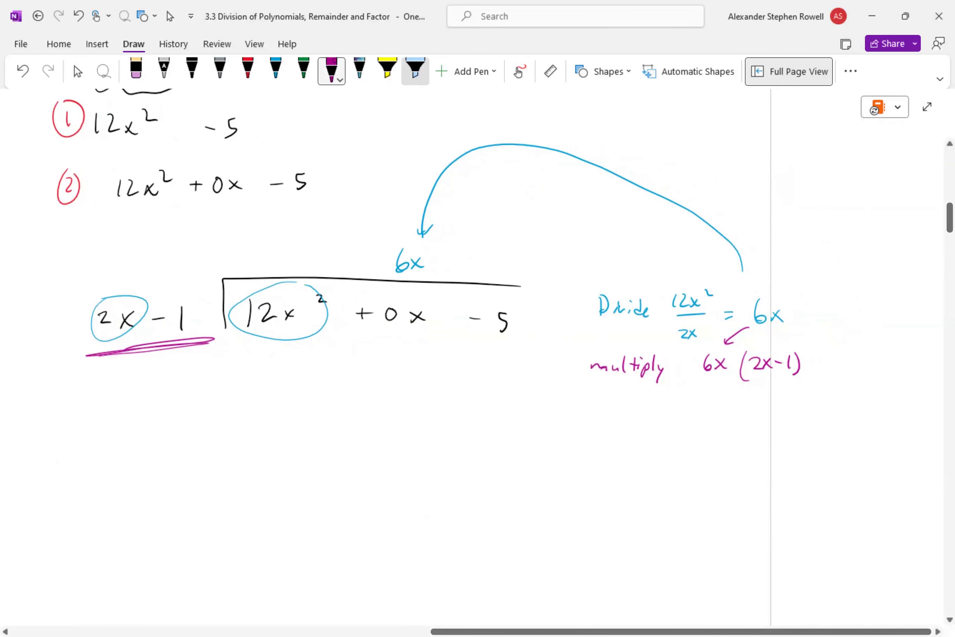
Draw a purple arrow from the multiplication to the long division and write 12x² − 6x under the dividend.
mouse_move(684, 354)
mouse_down()
mouse_move(538, 341)
mouse_move(440, 346)
mouse_move(452, 353)
mouse_up()
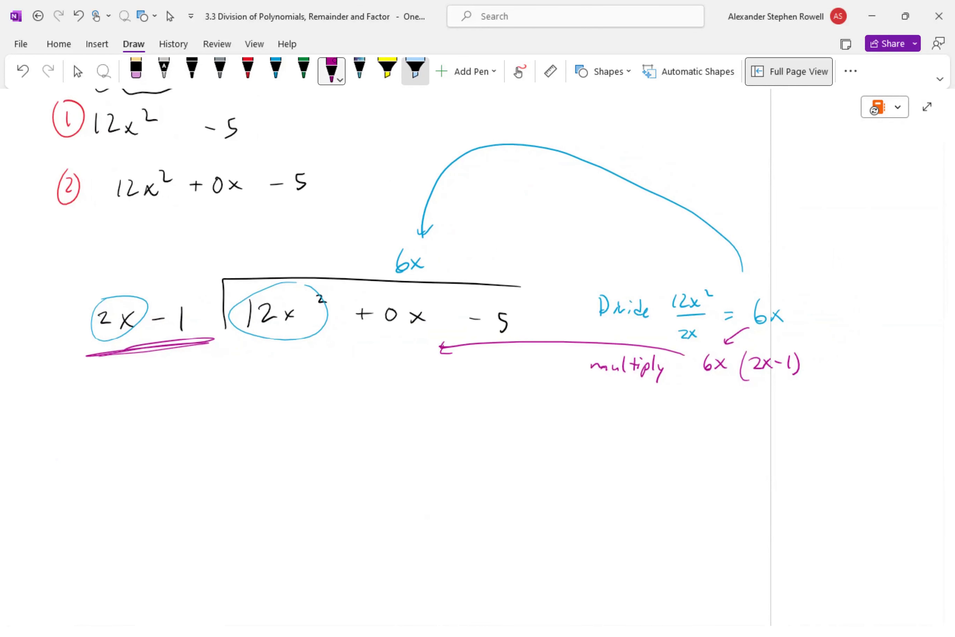
mouse_move(252, 344)
mouse_down()
mouse_move(251, 361)
mouse_move(289, 358)
mouse_up()
mouse_move(288, 349)
mouse_down()
mouse_move(276, 359)
mouse_move(308, 346)
mouse_up()
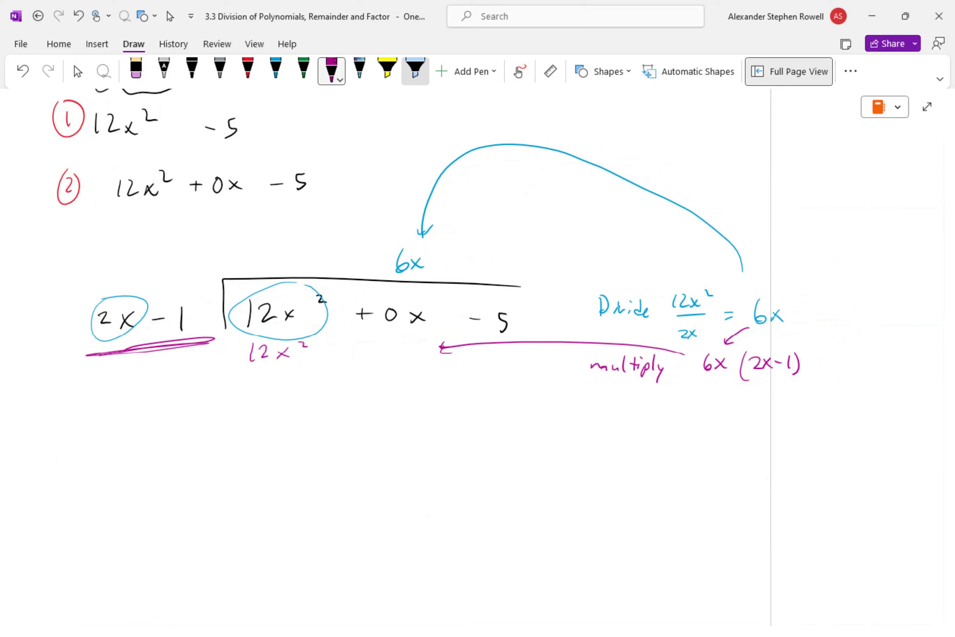
drag(345, 355, 408, 361)
drag(407, 344, 392, 362)
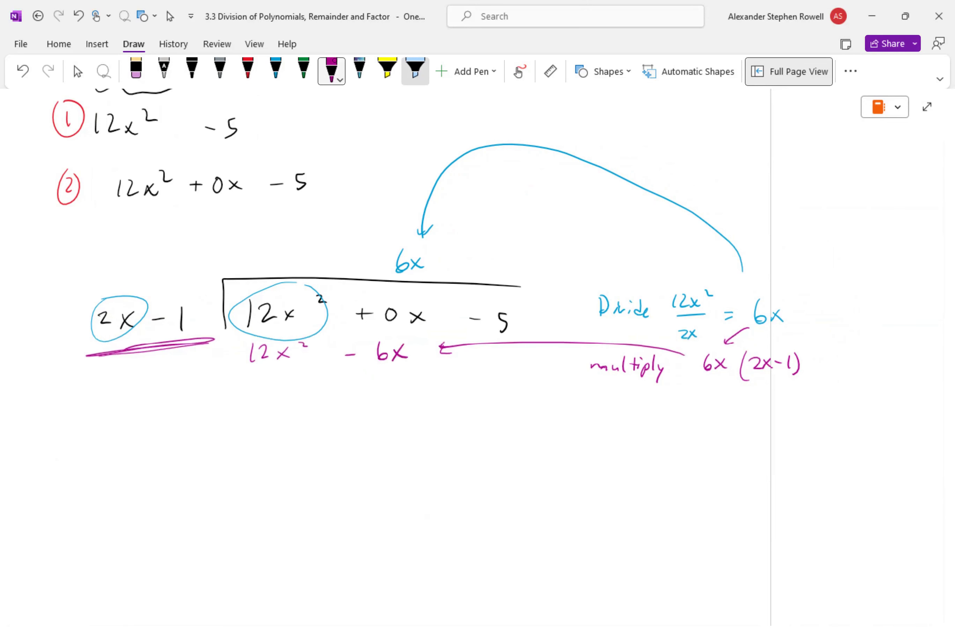
Write "subtract" in red beneath "multiply".
click(248, 71)
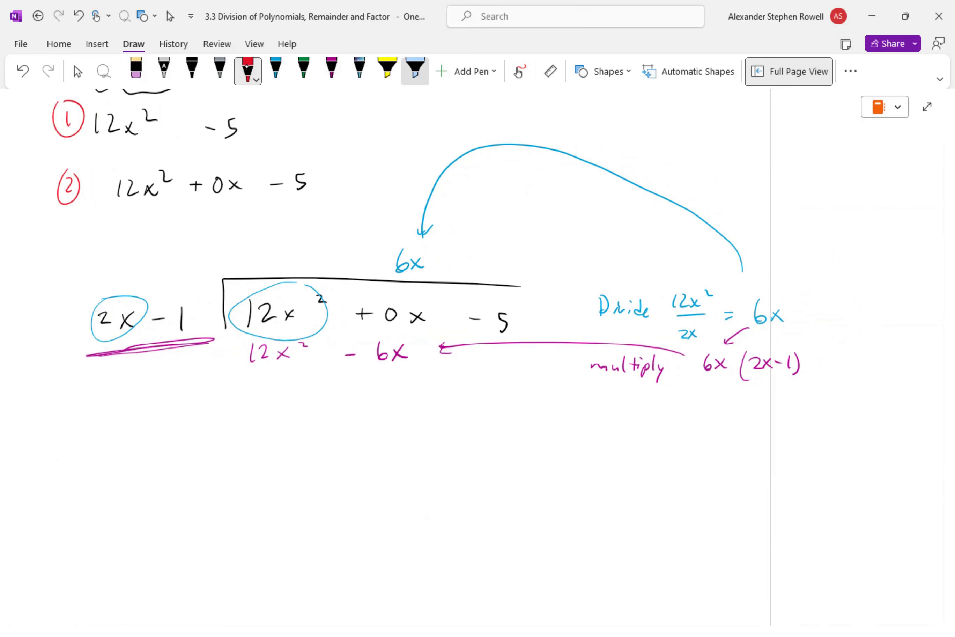
click(77, 71)
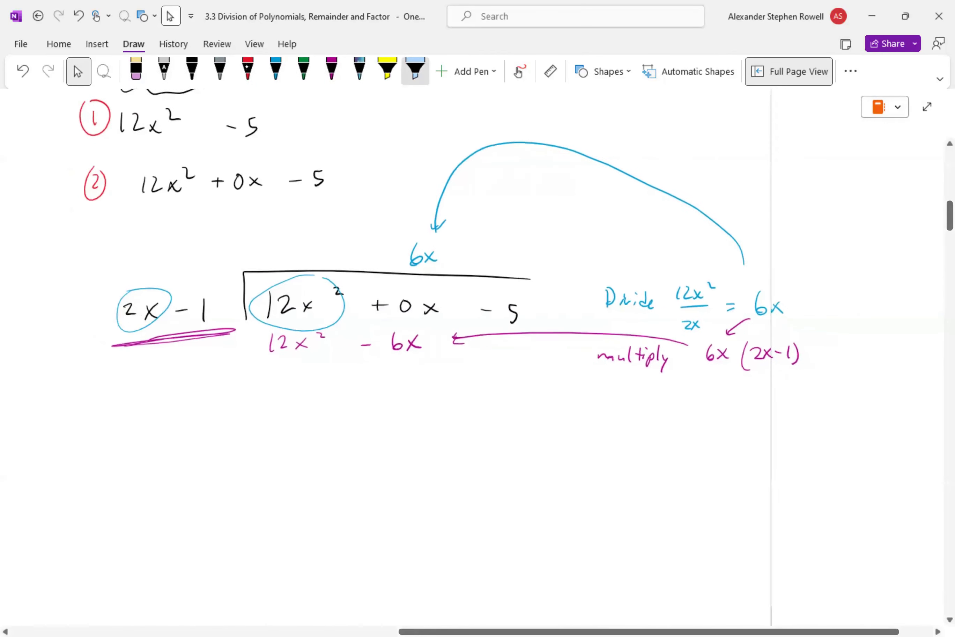
scroll(476, 358, down, 1)
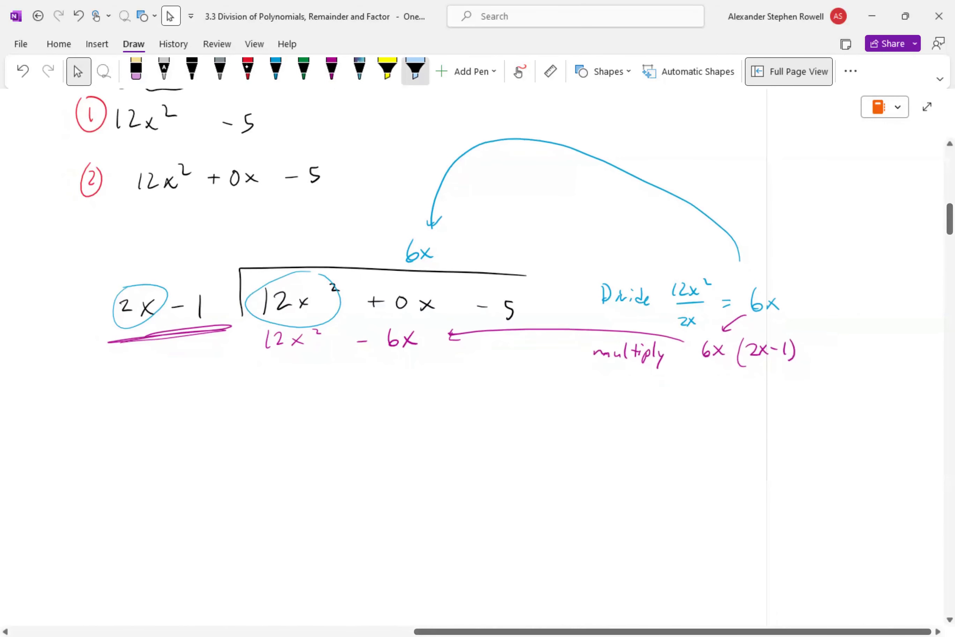
click(248, 72)
mouse_move(619, 383)
mouse_down()
mouse_move(608, 396)
mouse_move(629, 395)
mouse_up()
drag(628, 384, 629, 403)
mouse_move(630, 388)
mouse_down()
mouse_move(637, 397)
mouse_move(629, 393)
mouse_up()
click(136, 71)
click(247, 71)
mouse_move(635, 375)
mouse_down()
mouse_move(639, 393)
mouse_move(679, 396)
mouse_up()
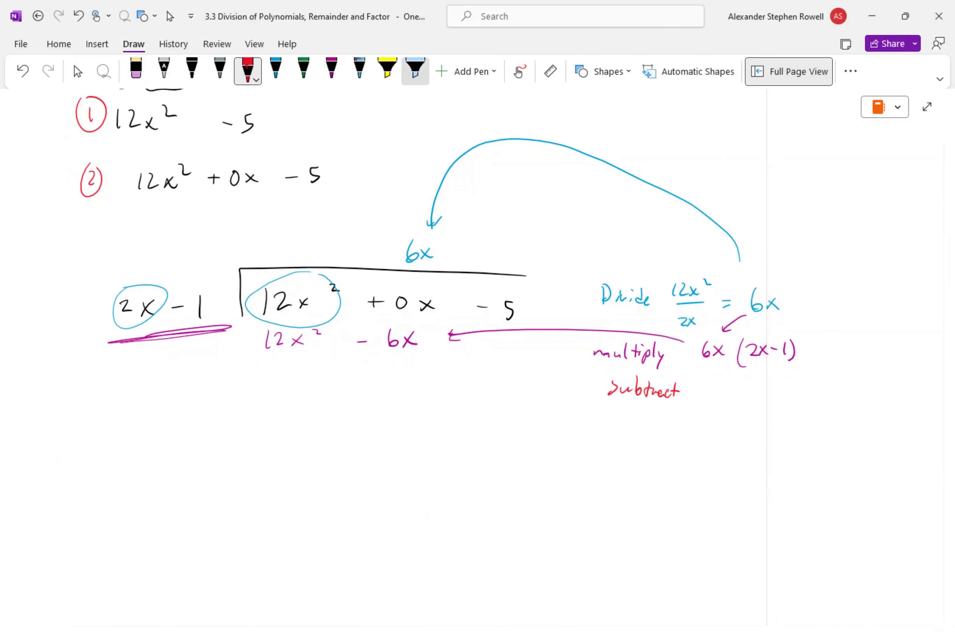
Set up the subtraction of 12x² − 6x in red with a line, parentheses and minus sign, and write + 6x below.
drag(245, 370, 438, 364)
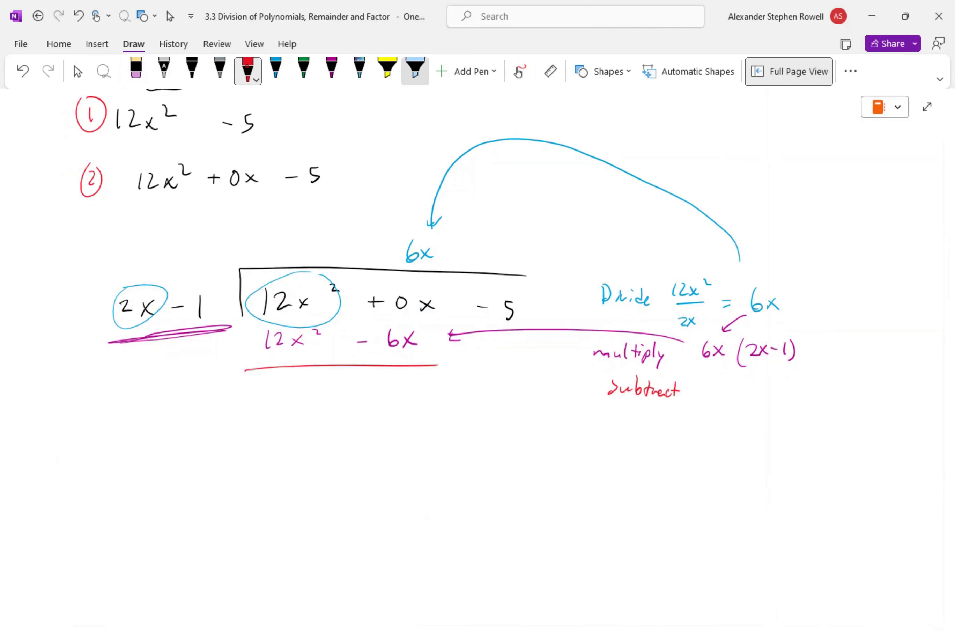
drag(253, 320, 258, 355)
drag(424, 319, 422, 351)
drag(215, 347, 230, 345)
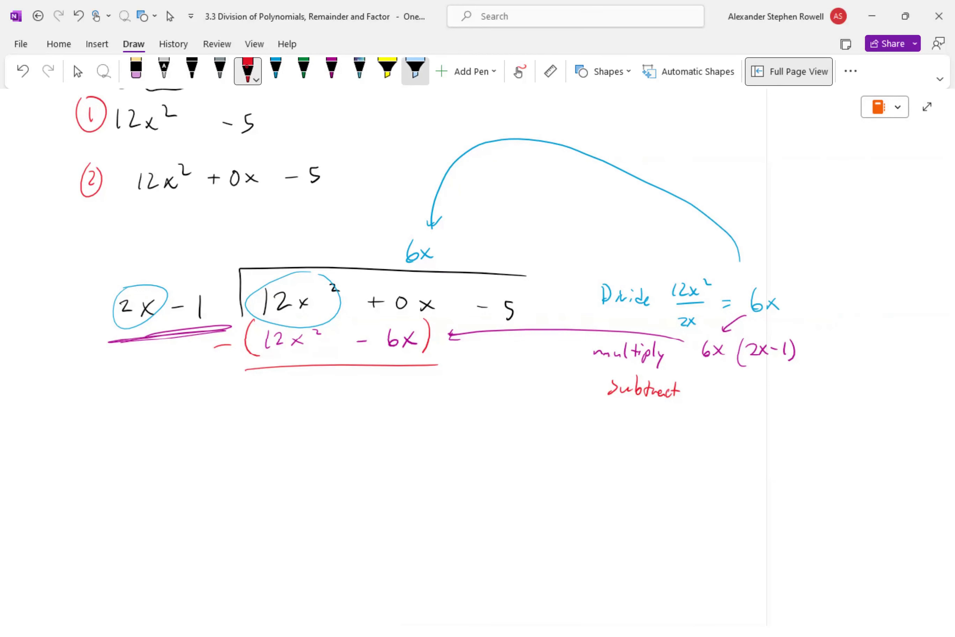
mouse_move(391, 376)
mouse_down()
mouse_move(387, 386)
mouse_move(417, 393)
mouse_move(372, 382)
mouse_up()
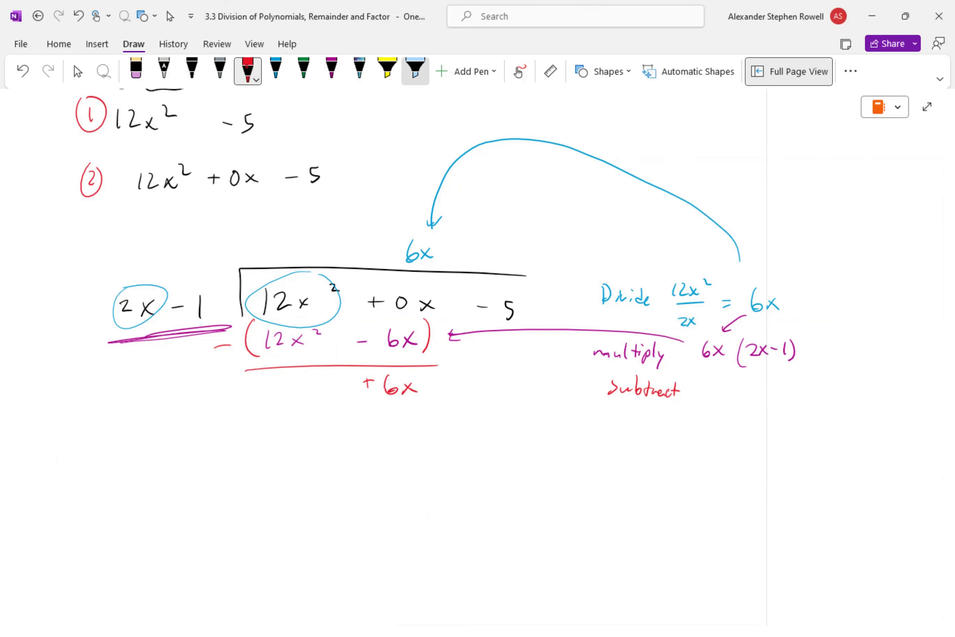
Overwrite the subtraction signs in green so the row reads + (−12x² + 6x), and retrace the plus before 6x below.
click(303, 71)
mouse_move(210, 345)
mouse_down()
mouse_move(231, 345)
mouse_move(224, 356)
mouse_move(262, 332)
mouse_up()
drag(363, 331, 362, 355)
drag(352, 341, 378, 340)
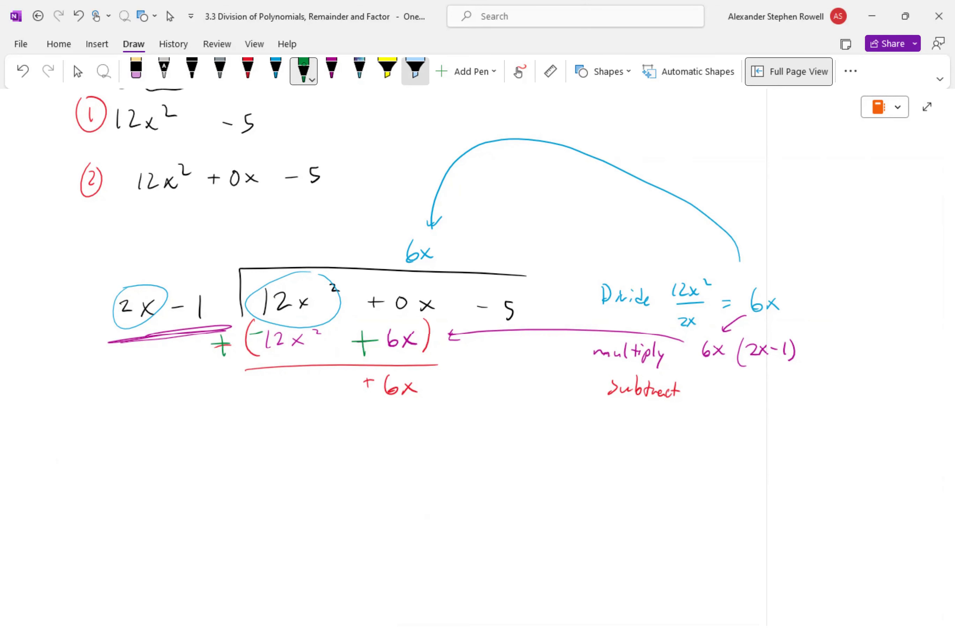
drag(367, 374, 366, 387)
drag(359, 381, 373, 381)
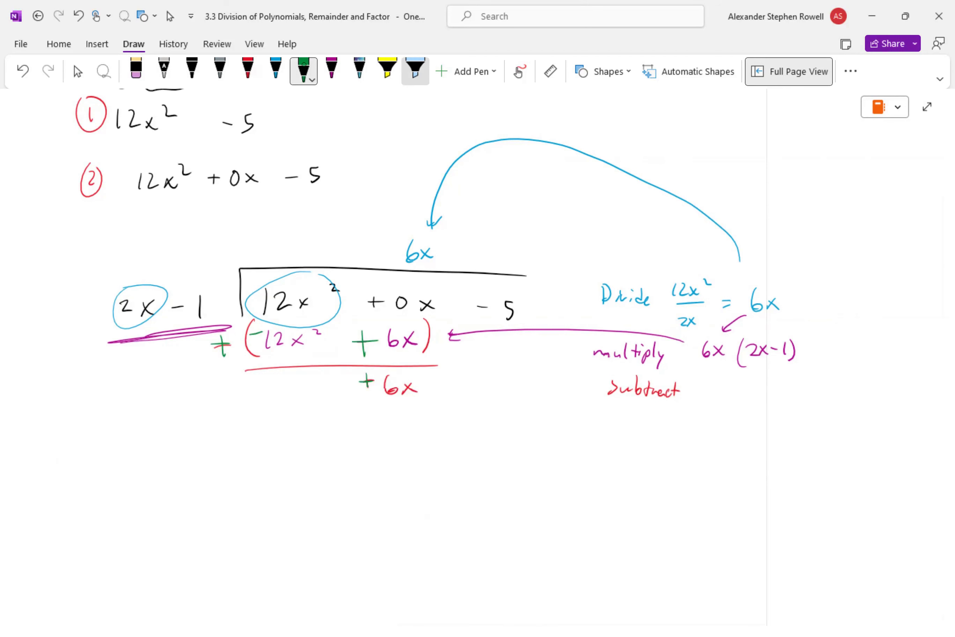
Bring down the −5 in blue with an arrow and write − 5 after + 6x.
click(275, 71)
mouse_move(490, 324)
mouse_down()
mouse_move(488, 351)
mouse_move(493, 344)
mouse_up()
drag(452, 384, 496, 375)
drag(486, 377, 482, 393)
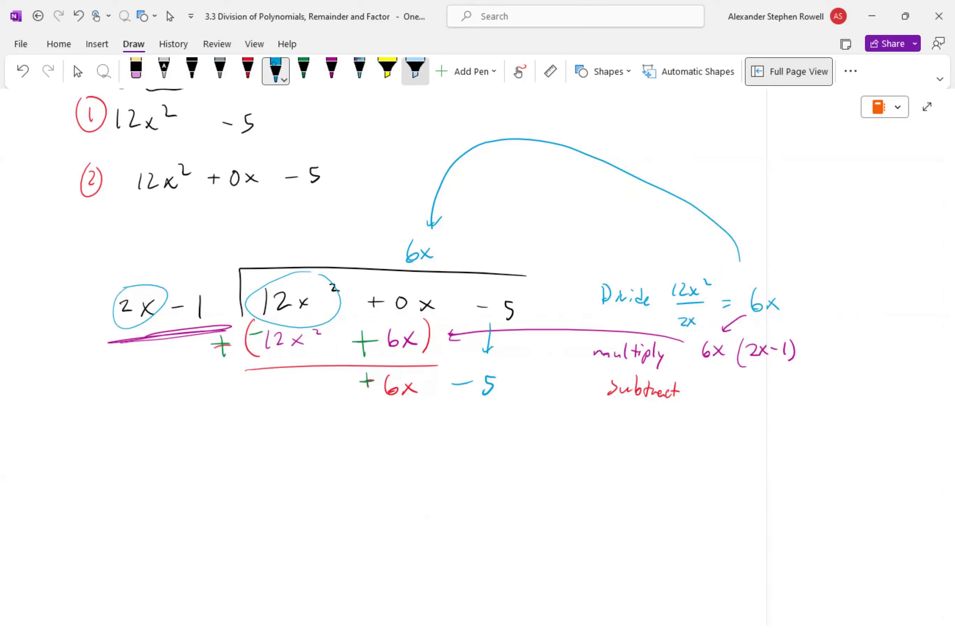
Circle the new leading term 6x and the divisor's 2x in blue, and write 6x/2x = 3 beside "subtract".
drag(411, 371, 405, 370)
drag(144, 279, 148, 278)
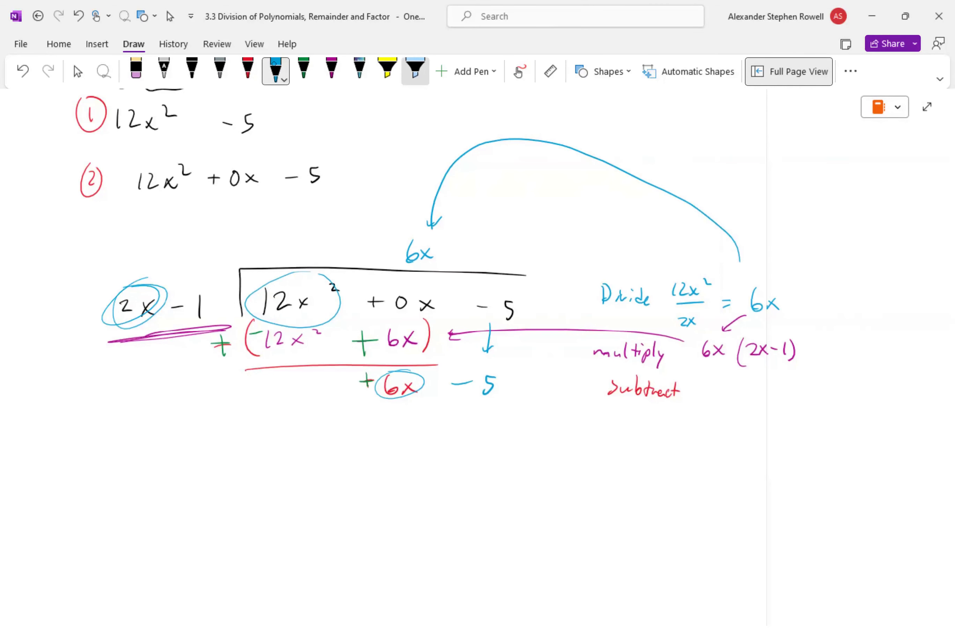
mouse_move(713, 377)
mouse_down()
mouse_move(708, 390)
mouse_move(728, 389)
mouse_move(720, 411)
mouse_up()
drag(724, 404, 732, 411)
drag(747, 392, 755, 397)
Circle the 3 in grey with an arrow to the quotient, write + 3 after 6x, and note "positive" beside the circle.
mouse_move(764, 389)
mouse_down()
mouse_move(765, 404)
mouse_move(564, 145)
mouse_move(510, 216)
mouse_up()
click(220, 72)
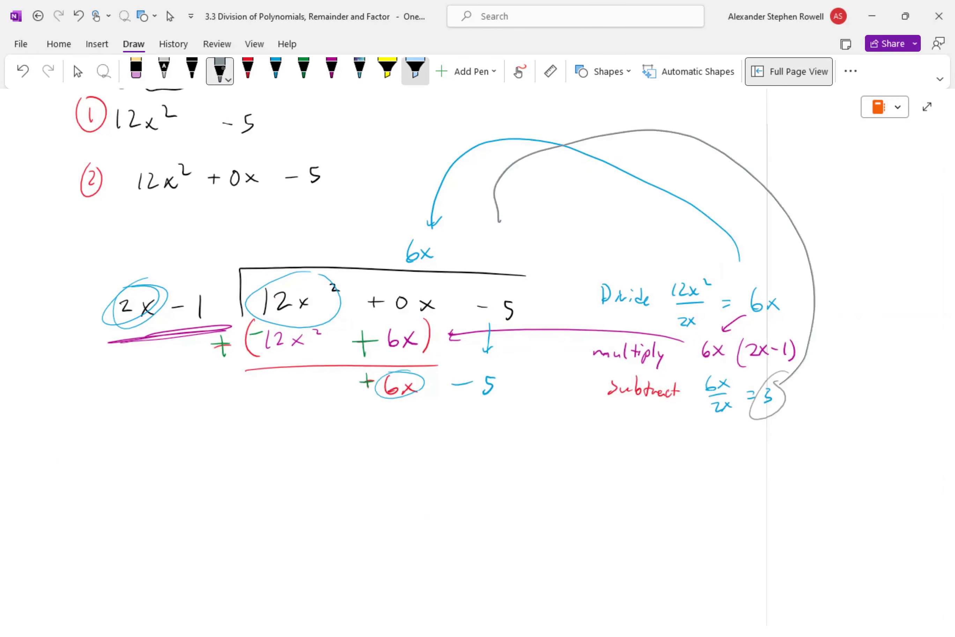
drag(469, 244, 468, 262)
drag(460, 254, 502, 260)
drag(794, 409, 841, 403)
Write "multiply 3(2x−1)" in purple below "subtract" and draw an arrow from it toward the long division.
click(331, 71)
drag(596, 429, 640, 430)
drag(633, 423, 647, 430)
drag(654, 423, 651, 438)
mouse_move(660, 415)
mouse_down()
mouse_move(662, 443)
mouse_move(732, 431)
mouse_up()
drag(734, 423, 742, 431)
mouse_move(741, 423)
mouse_down()
mouse_move(734, 432)
mouse_move(760, 435)
mouse_up()
drag(769, 418, 772, 444)
mouse_move(667, 409)
mouse_down()
mouse_move(538, 417)
mouse_move(549, 419)
mouse_up()
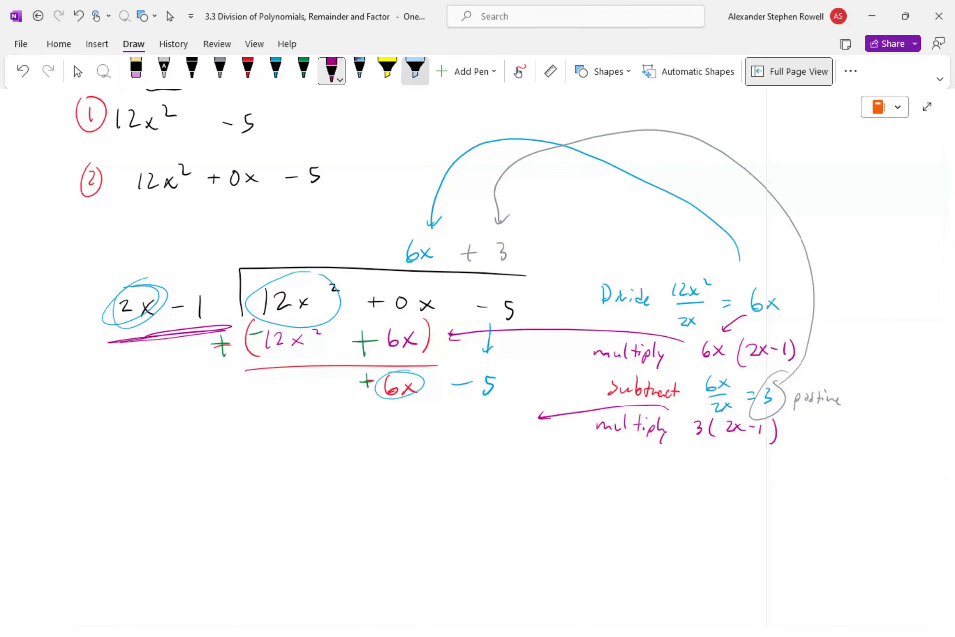
Write the product 6x − 3 in purple beneath 6x − 5 in the long division.
mouse_move(394, 405)
mouse_down()
mouse_move(389, 419)
mouse_move(408, 425)
mouse_up()
drag(407, 416, 398, 426)
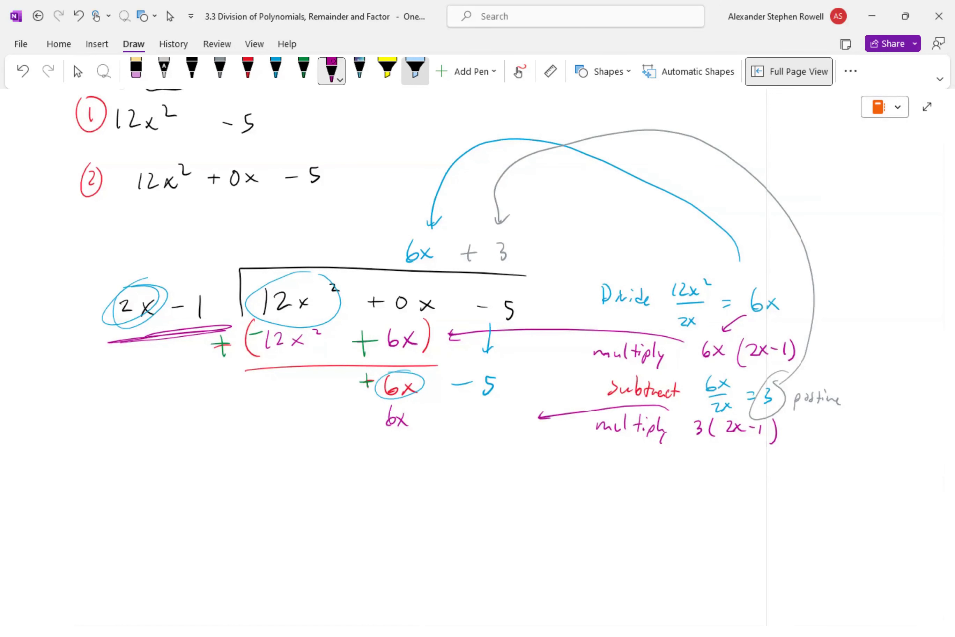
drag(446, 417, 454, 417)
drag(475, 412, 477, 427)
Set up the subtraction of 6x − 3 in red with a minus sign, parentheses and line, and write "subtract" below "multiply".
click(247, 71)
mouse_move(609, 451)
mouse_down()
mouse_move(601, 467)
mouse_move(633, 467)
mouse_up()
drag(333, 426, 361, 426)
drag(372, 410, 396, 442)
drag(380, 447, 496, 444)
drag(492, 409, 490, 434)
drag(636, 460, 673, 462)
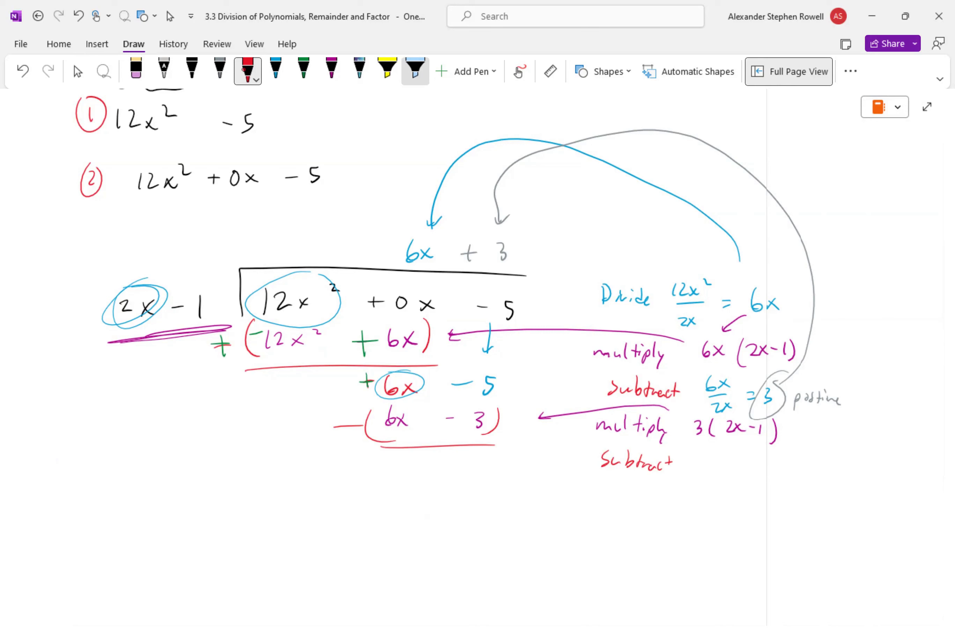
Overwrite the signs in green so the row reads + (−6x + 3), and write the remainder −2 below the line.
click(305, 69)
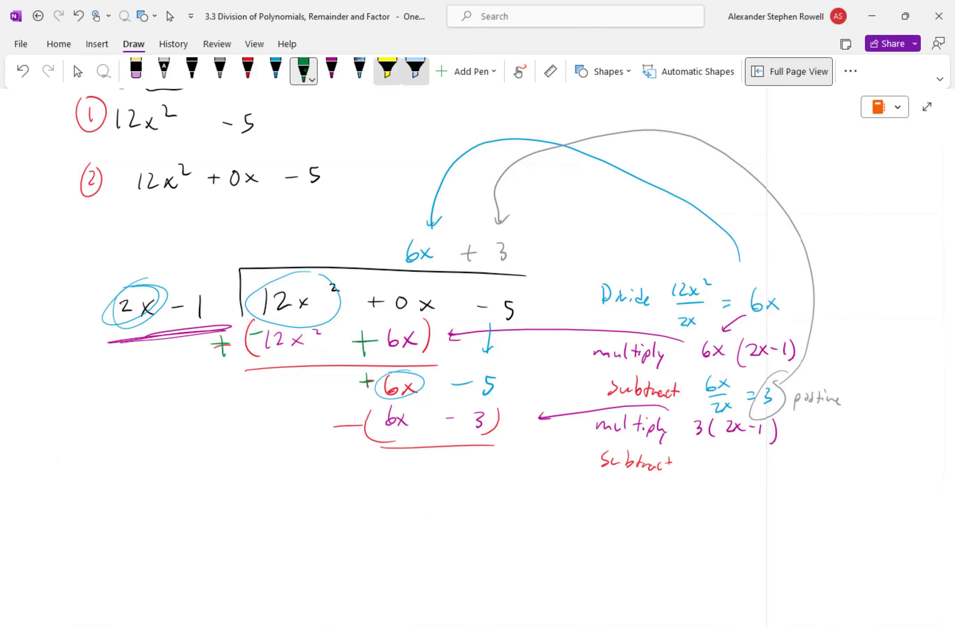
mouse_move(347, 415)
mouse_down()
mouse_move(347, 446)
mouse_move(385, 419)
mouse_up()
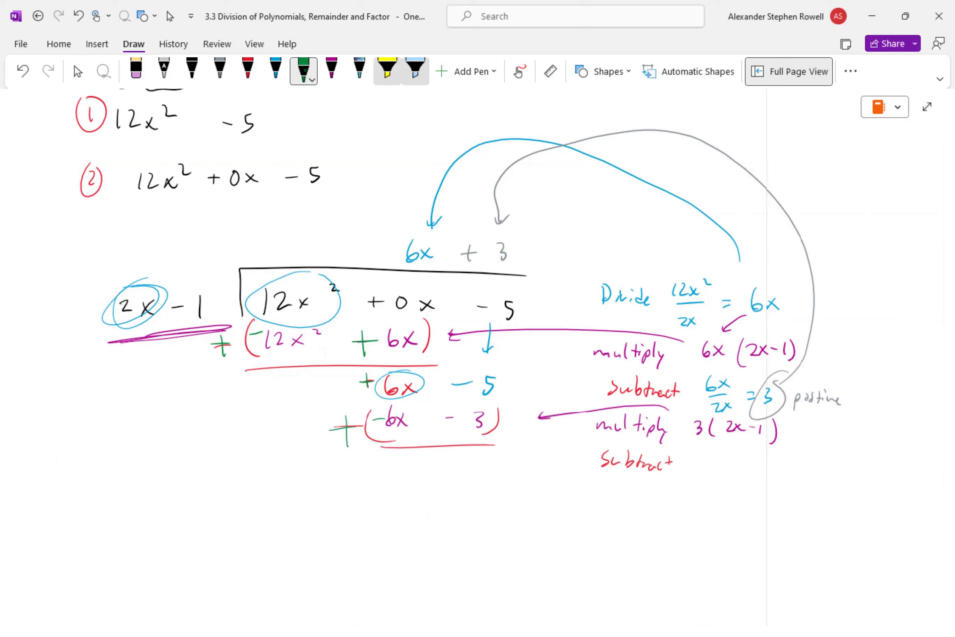
drag(453, 408, 451, 427)
drag(443, 418, 463, 416)
drag(462, 467, 472, 467)
mouse_move(480, 455)
mouse_down()
mouse_move(484, 471)
mouse_move(499, 467)
mouse_up()
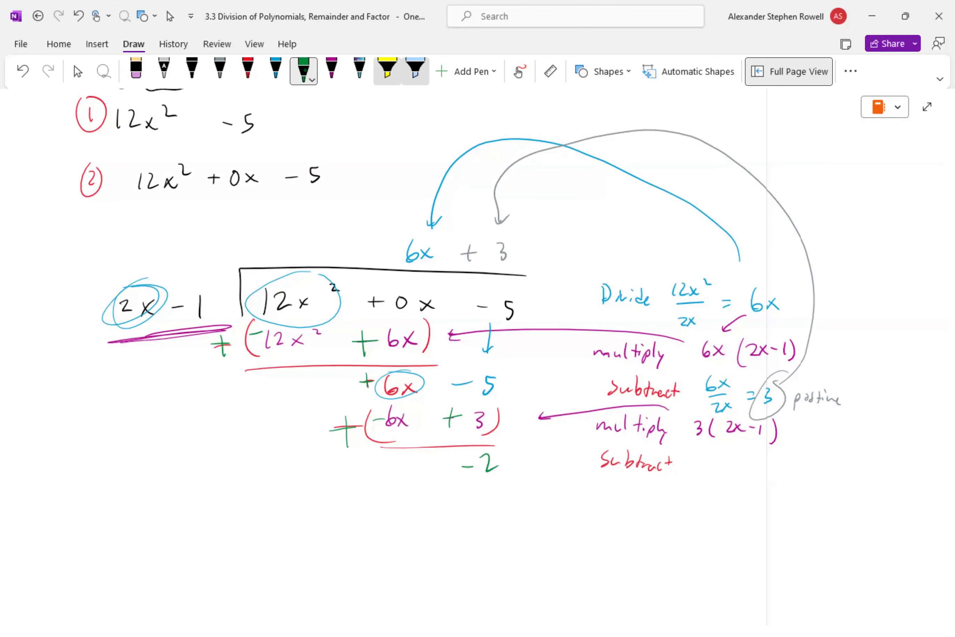
Write the fraction (−5 + 12x²)/(2x − 1) followed by an equals sign in black below the long division.
click(198, 67)
scroll(478, 357, down, 1)
scroll(477, 357, down, 1)
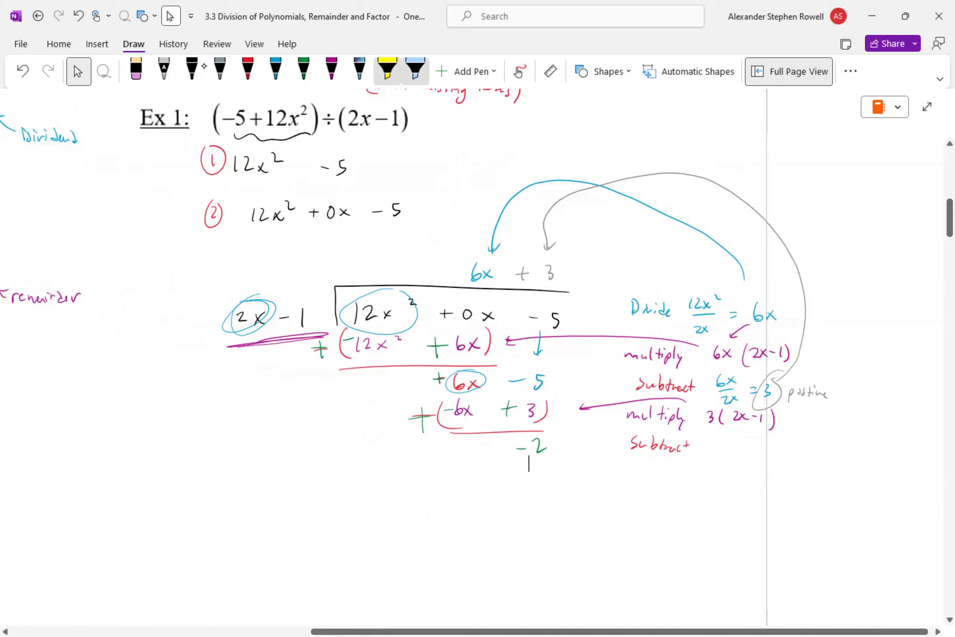
click(192, 72)
drag(249, 519, 262, 518)
mouse_move(269, 510)
mouse_down()
mouse_move(266, 525)
mouse_move(290, 527)
mouse_up()
drag(285, 520, 303, 522)
drag(310, 514, 319, 522)
mouse_move(321, 516)
mouse_down()
mouse_move(329, 524)
mouse_move(322, 524)
mouse_up()
drag(334, 505, 340, 512)
drag(248, 535, 347, 531)
drag(276, 545, 285, 555)
drag(287, 546, 287, 555)
drag(304, 550, 309, 549)
drag(320, 543, 320, 556)
drag(367, 525, 380, 532)
Write the quotient 6x + 3 in blue after the equals sign and label it Q above.
click(78, 72)
scroll(478, 358, right, 3)
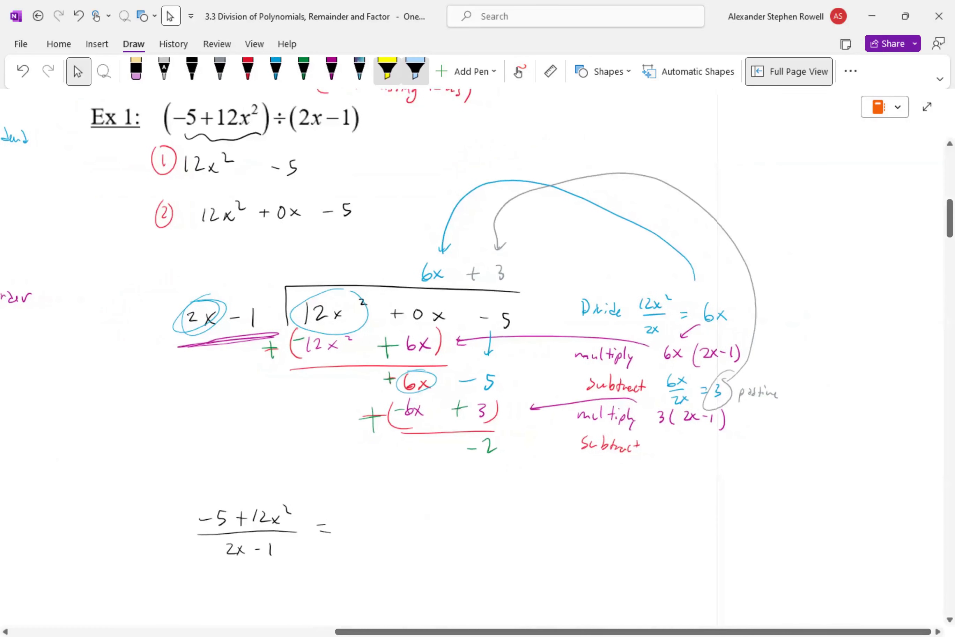
click(276, 71)
drag(520, 255, 476, 249)
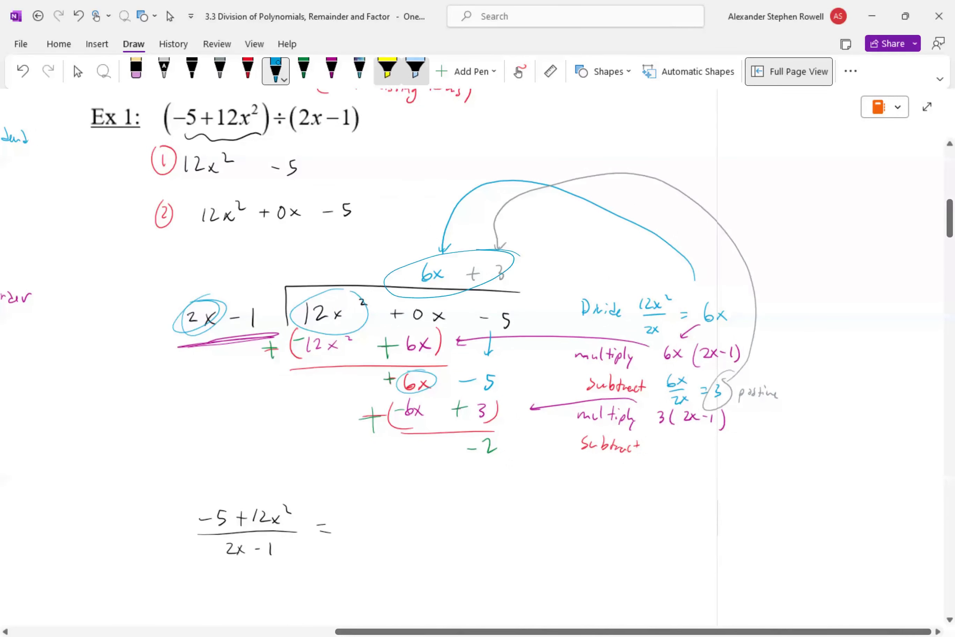
key(ctrl+z)
mouse_move(378, 513)
mouse_down()
mouse_move(375, 533)
mouse_move(399, 533)
mouse_up()
mouse_move(396, 522)
mouse_down()
mouse_move(388, 534)
mouse_move(420, 529)
mouse_up()
drag(414, 522, 413, 533)
drag(426, 522, 425, 536)
mouse_move(408, 477)
mouse_down()
mouse_move(416, 498)
mouse_move(474, 524)
mouse_up()
Add a black plus and a remainder fraction with −2 in green over a black bar, labelled R above and D below.
click(190, 71)
drag(465, 517, 466, 532)
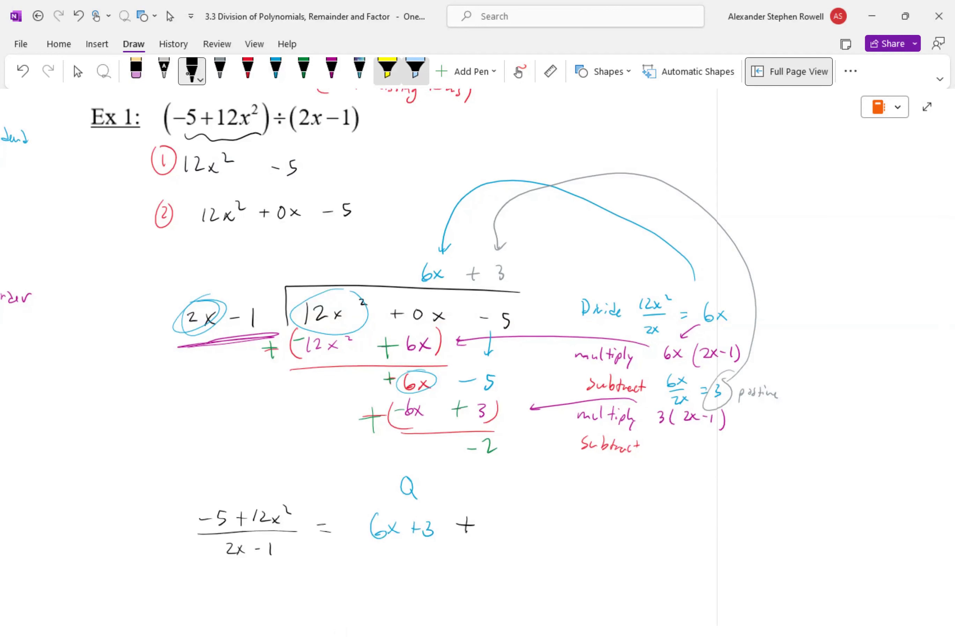
click(303, 71)
drag(524, 477, 524, 490)
mouse_move(524, 475)
mouse_down()
mouse_move(548, 519)
mouse_move(587, 533)
mouse_up()
click(192, 72)
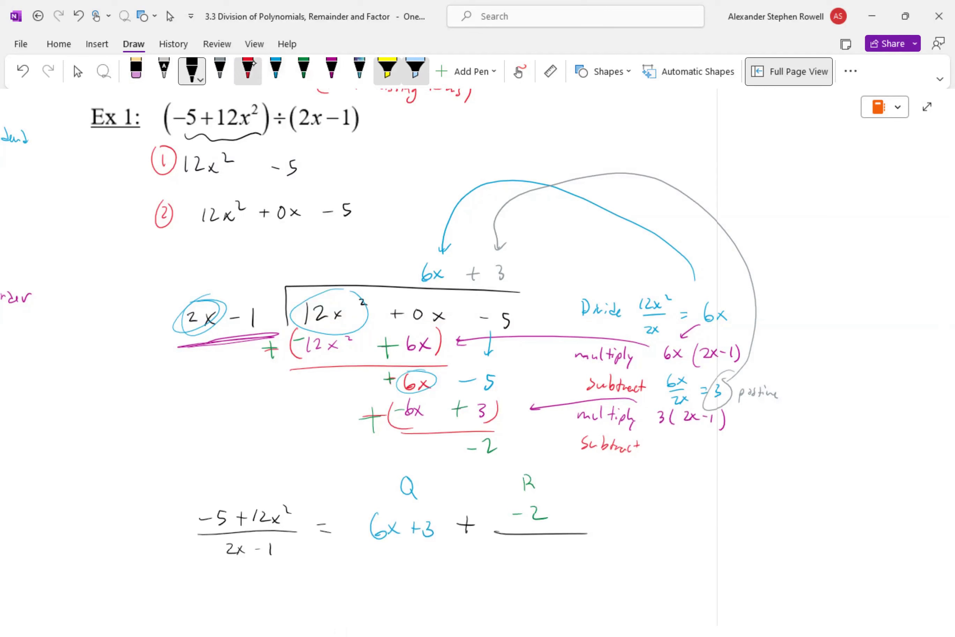
drag(526, 593, 526, 607)
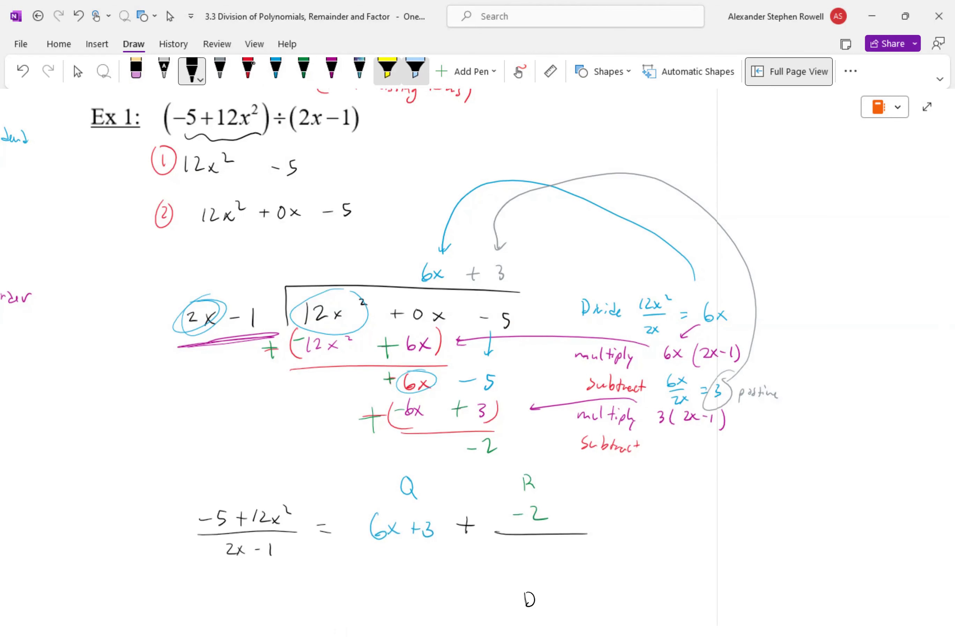
Write the denominator 2x − 1 in red under the −2 and box the whole answer in black.
click(247, 69)
drag(505, 548, 517, 558)
drag(521, 546, 531, 559)
mouse_move(531, 546)
mouse_down()
mouse_move(520, 558)
mouse_move(550, 551)
mouse_up()
drag(562, 542, 563, 556)
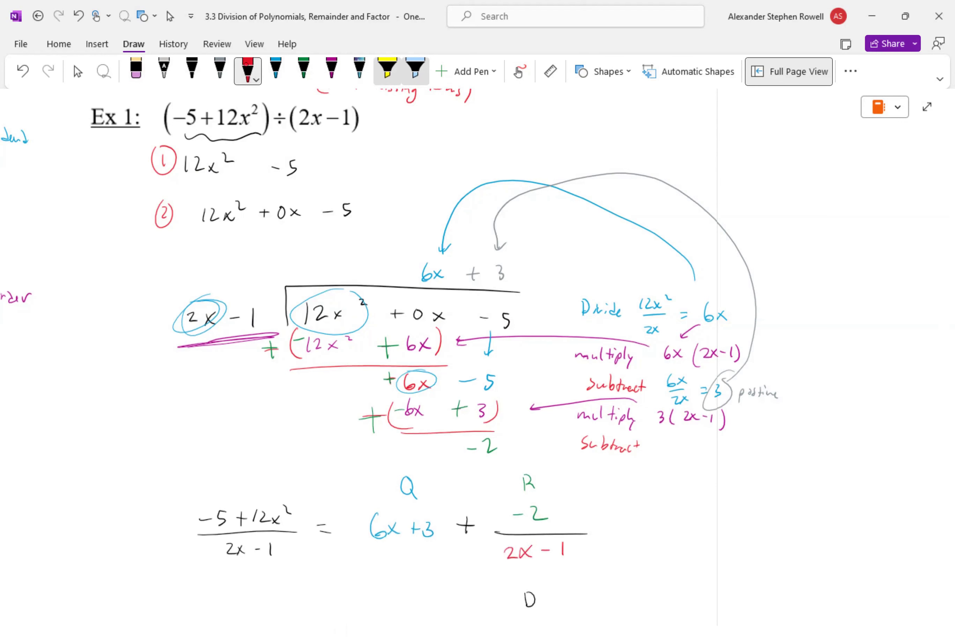
click(191, 70)
mouse_move(348, 508)
mouse_down()
mouse_move(345, 530)
mouse_move(500, 572)
mouse_move(624, 501)
mouse_move(342, 504)
mouse_up()
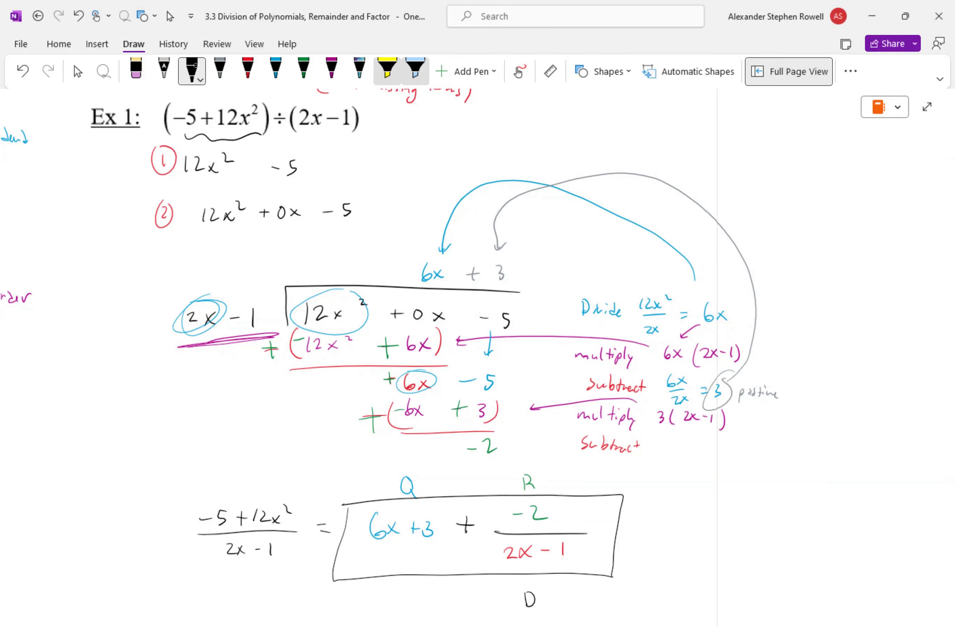
Draw a long division bracket below Ex 2 in black and write the dividend 3x³ + x² − 5x + 2 inside it.
scroll(477, 358, left, 4)
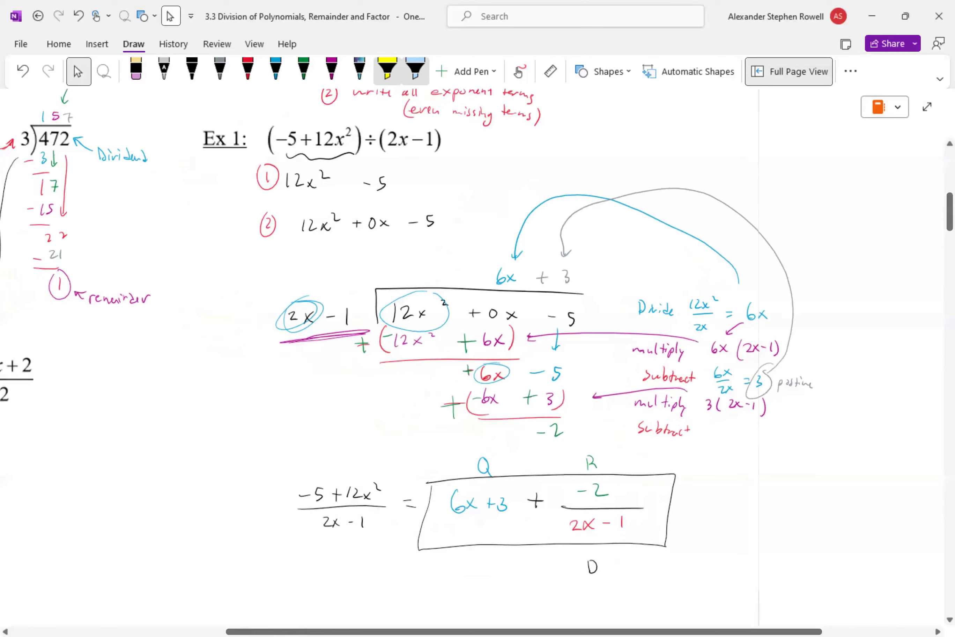
scroll(476, 358, left, 2)
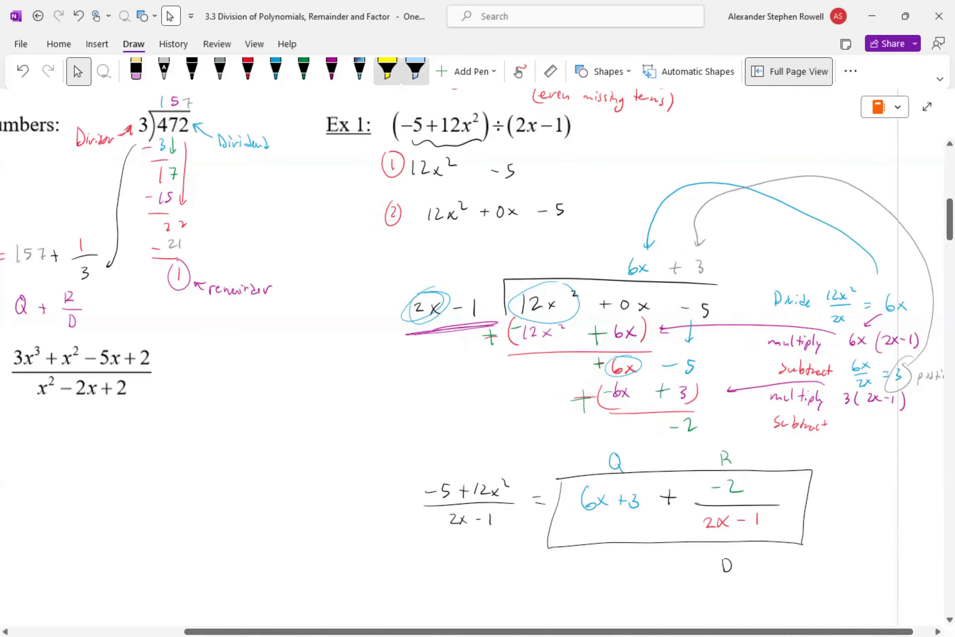
scroll(477, 357, left, 5)
scroll(477, 357, down, 3)
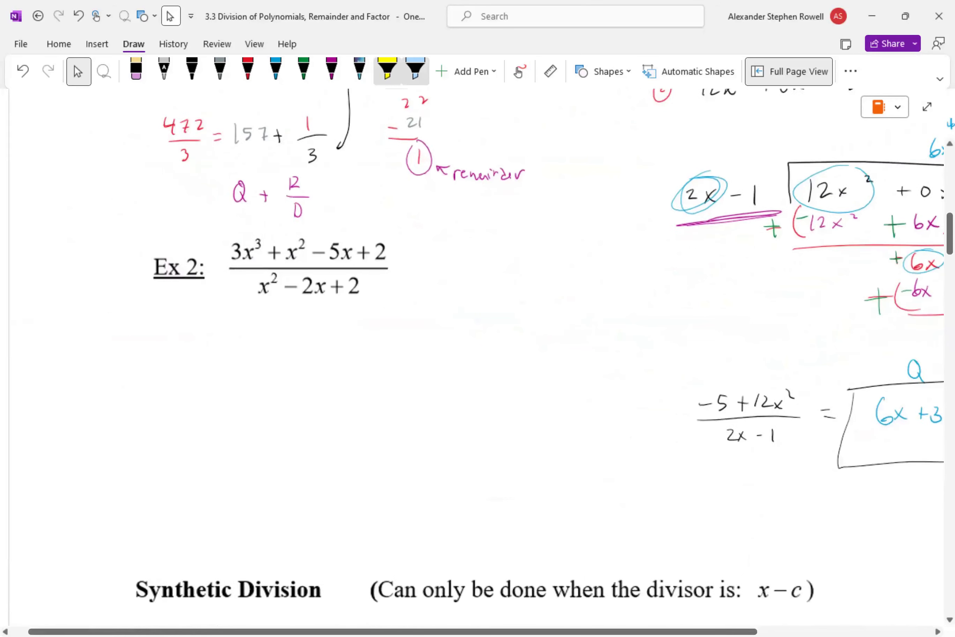
scroll(476, 358, down, 1)
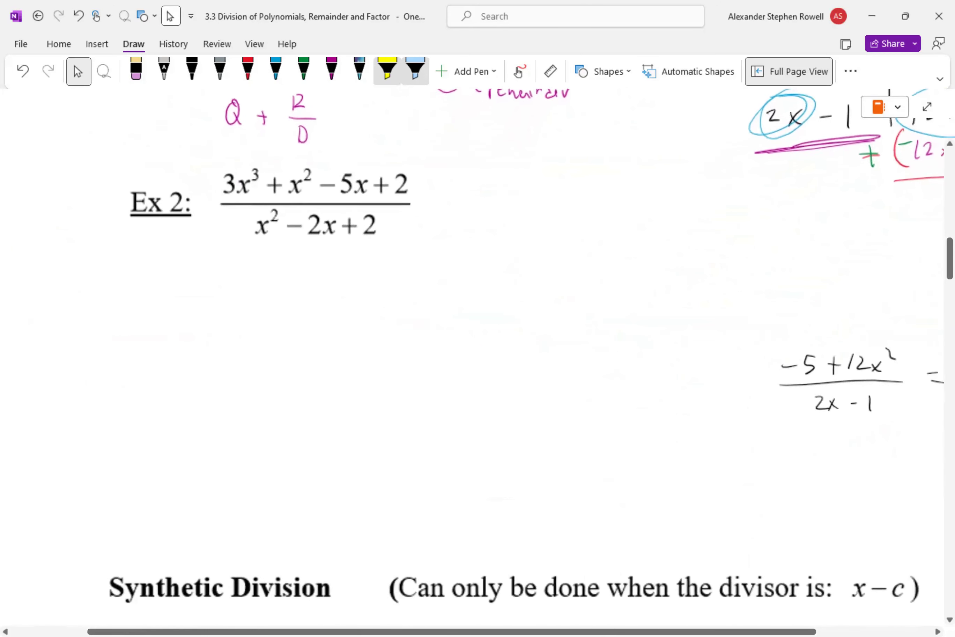
scroll(600, 423, up, 1)
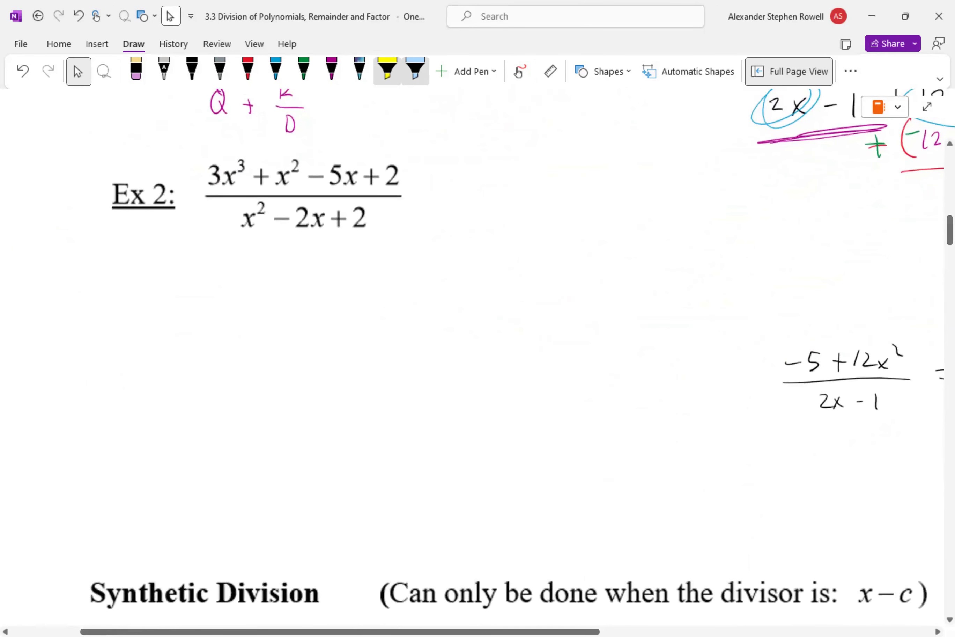
click(191, 71)
drag(152, 323, 392, 281)
mouse_move(172, 301)
mouse_down()
mouse_move(173, 313)
mouse_move(194, 312)
mouse_up()
drag(193, 304, 183, 314)
mouse_move(204, 291)
mouse_down()
mouse_move(206, 302)
mouse_move(226, 315)
mouse_move(231, 308)
mouse_up()
mouse_move(243, 307)
mouse_down()
mouse_move(255, 313)
mouse_move(244, 314)
mouse_up()
drag(267, 295, 289, 311)
mouse_move(308, 303)
mouse_down()
mouse_move(302, 313)
mouse_move(325, 315)
mouse_up()
mouse_move(325, 303)
mouse_down()
mouse_move(315, 315)
mouse_move(358, 308)
mouse_up()
drag(369, 302, 384, 312)
Write the divisor x² − 2x + 2 in front of the Ex 2 division bracket.
drag(29, 311, 40, 321)
mouse_move(39, 309)
mouse_down()
mouse_move(29, 323)
mouse_move(61, 303)
mouse_move(95, 314)
mouse_up()
drag(96, 307, 107, 313)
mouse_move(106, 304)
mouse_down()
mouse_move(94, 316)
mouse_move(128, 306)
mouse_up()
drag(134, 300, 142, 307)
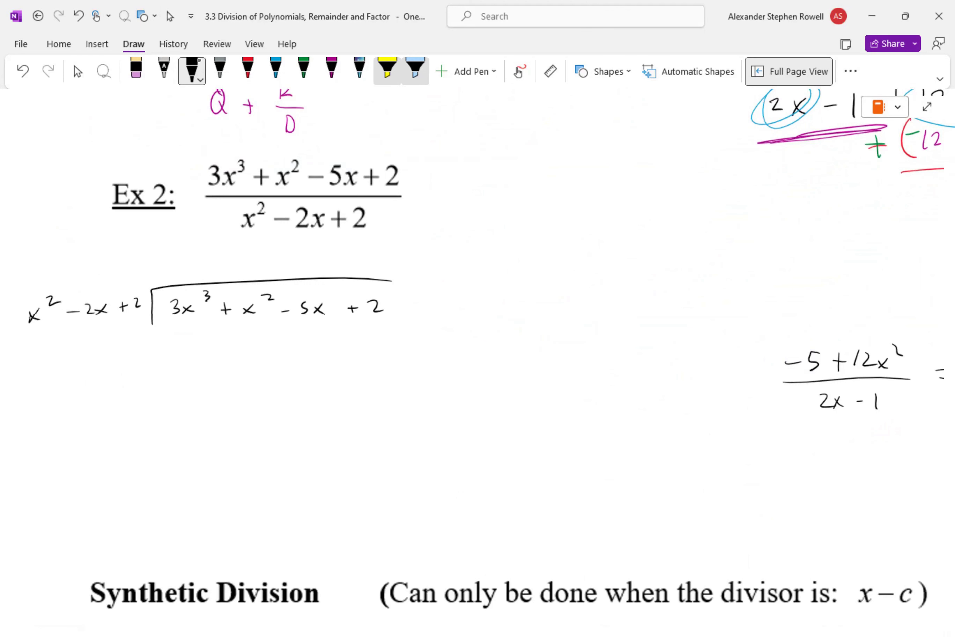
Circle the leading terms x² and 3x³ in blue and write 3x³/x² = beside the division.
click(275, 73)
drag(46, 285, 62, 300)
mouse_move(211, 283)
mouse_down()
mouse_move(170, 309)
mouse_move(209, 303)
mouse_up()
mouse_move(480, 285)
mouse_down()
mouse_move(481, 297)
mouse_move(507, 289)
mouse_up()
drag(481, 303, 508, 302)
drag(489, 312, 496, 318)
drag(502, 306, 513, 311)
drag(526, 300, 534, 306)
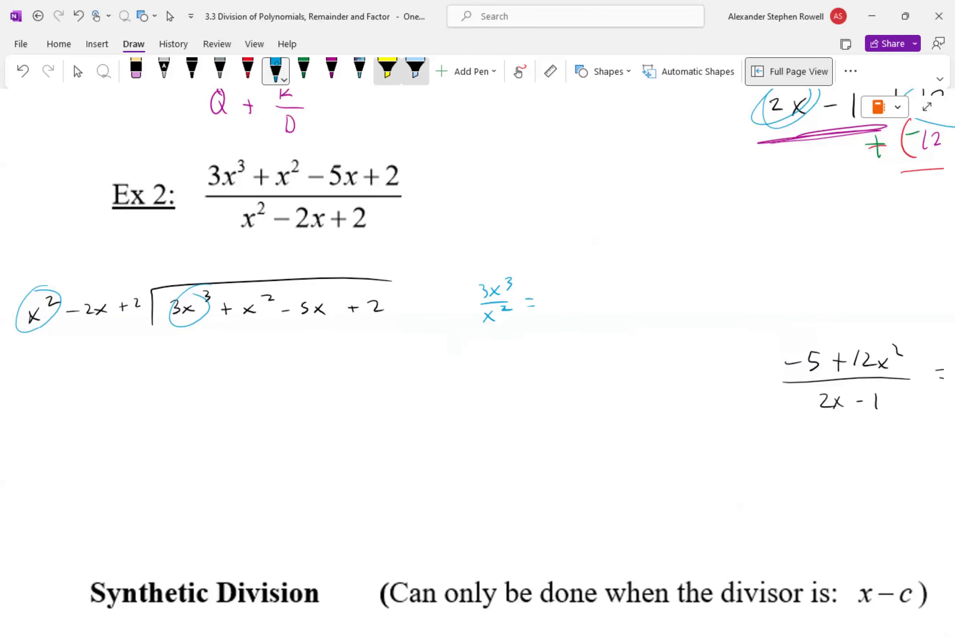
Write 3x as the result, draw a blue arrow from it to the quotient, and write 3x above the bracket.
mouse_move(556, 294)
mouse_down()
mouse_move(558, 306)
mouse_move(578, 303)
mouse_up()
mouse_move(575, 293)
mouse_down()
mouse_move(566, 305)
mouse_move(564, 240)
mouse_move(329, 236)
mouse_move(310, 267)
mouse_move(331, 266)
mouse_up()
drag(332, 253, 323, 266)
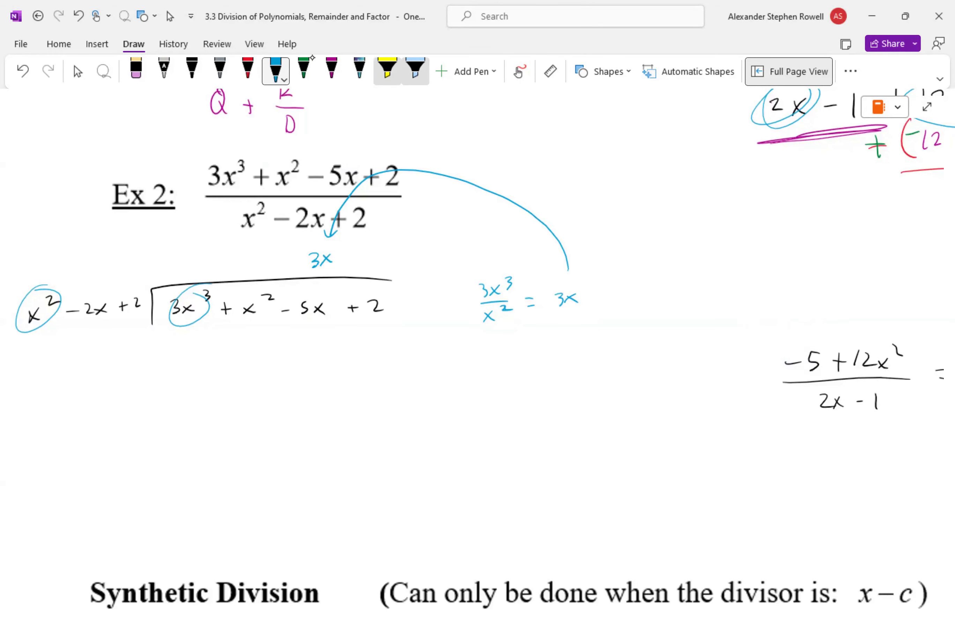
Write the multiplication 3x(x² − 2x + 2) = in purple below the leading-term division.
click(332, 67)
mouse_move(465, 334)
mouse_down()
mouse_move(466, 344)
mouse_move(484, 344)
mouse_up()
drag(484, 337, 477, 344)
mouse_move(495, 331)
mouse_down()
mouse_move(494, 348)
mouse_move(513, 347)
mouse_up()
mouse_move(512, 334)
mouse_down()
mouse_move(503, 348)
mouse_move(522, 333)
mouse_move(532, 340)
mouse_up()
drag(535, 337, 551, 344)
mouse_move(551, 337)
mouse_down()
mouse_move(544, 344)
mouse_move(567, 340)
mouse_up()
mouse_move(563, 335)
mouse_down()
mouse_move(563, 345)
mouse_move(579, 342)
mouse_up()
mouse_move(581, 331)
mouse_down()
mouse_move(584, 344)
mouse_move(605, 336)
mouse_up()
Complete the multiplication line with the product 3x³ − 6x² + 6x in purple.
drag(597, 340, 621, 342)
drag(629, 335, 678, 342)
mouse_move(678, 333)
mouse_down()
mouse_move(670, 342)
mouse_move(689, 332)
mouse_up()
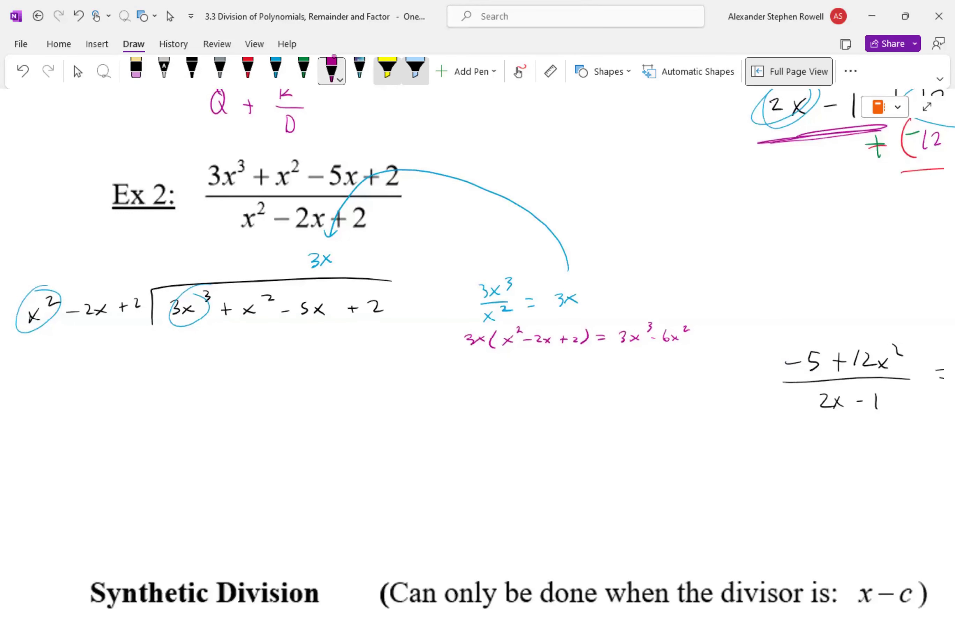
drag(695, 337, 704, 337)
drag(700, 332, 700, 342)
mouse_move(707, 330)
mouse_down()
mouse_move(705, 341)
mouse_move(719, 341)
mouse_up()
drag(718, 332, 711, 341)
Copy the product 3x³ − 6x² + 6x in purple beneath the matching terms of the dividend.
drag(173, 336, 176, 348)
mouse_move(178, 339)
mouse_down()
mouse_move(193, 349)
mouse_move(185, 349)
mouse_move(199, 339)
mouse_up()
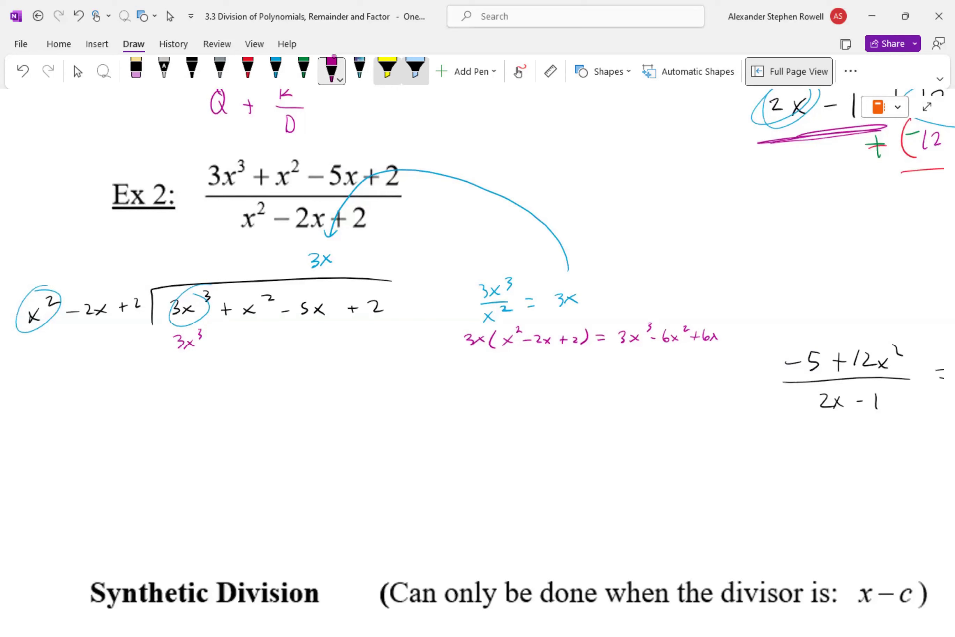
drag(213, 339, 229, 339)
drag(244, 327, 238, 344)
Set up the subtraction of 3x³ − 6x² + 6x in red with a line, parentheses and minus sign.
click(256, 62)
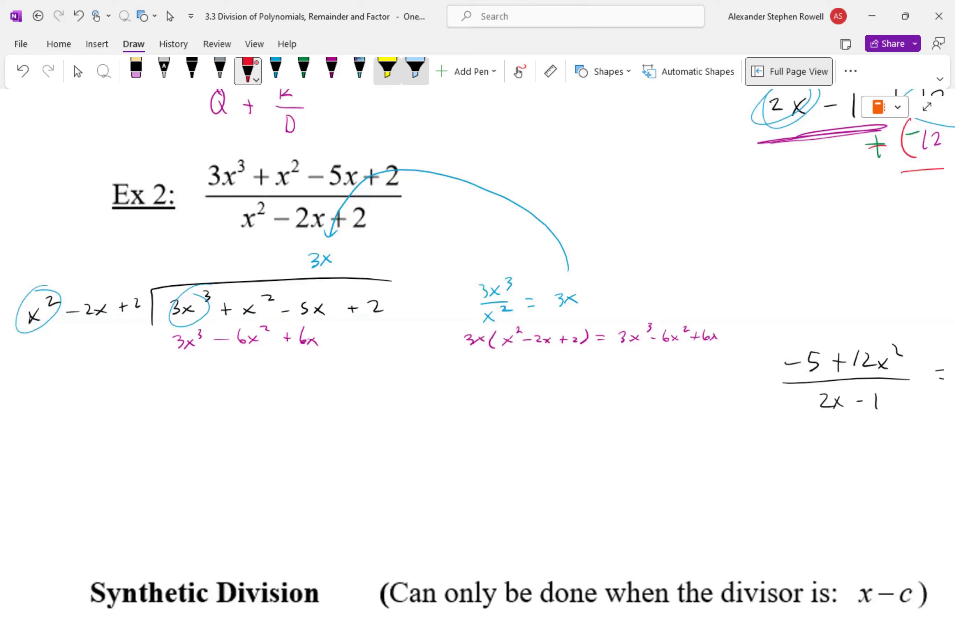
drag(151, 370, 325, 362)
drag(165, 326, 167, 362)
drag(335, 326, 324, 354)
drag(123, 343, 137, 343)
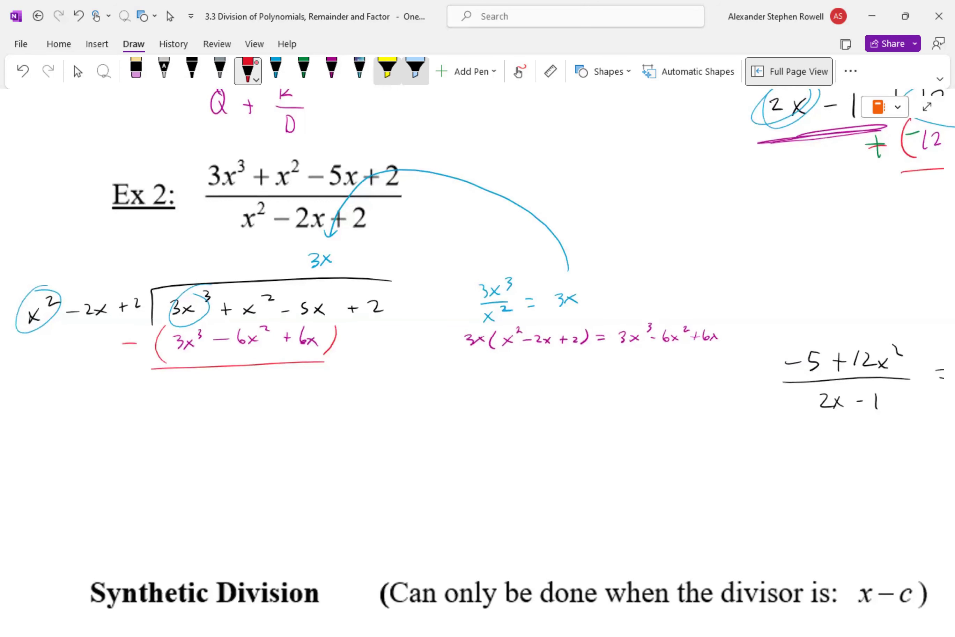
Change the subtraction signs in green so the row reads + (−3x³ + 6x² − 6x).
click(303, 70)
drag(117, 343, 143, 341)
mouse_move(125, 332)
mouse_down()
mouse_move(124, 356)
mouse_move(232, 338)
mouse_up()
drag(222, 330, 223, 349)
drag(287, 333, 293, 334)
drag(281, 327, 299, 328)
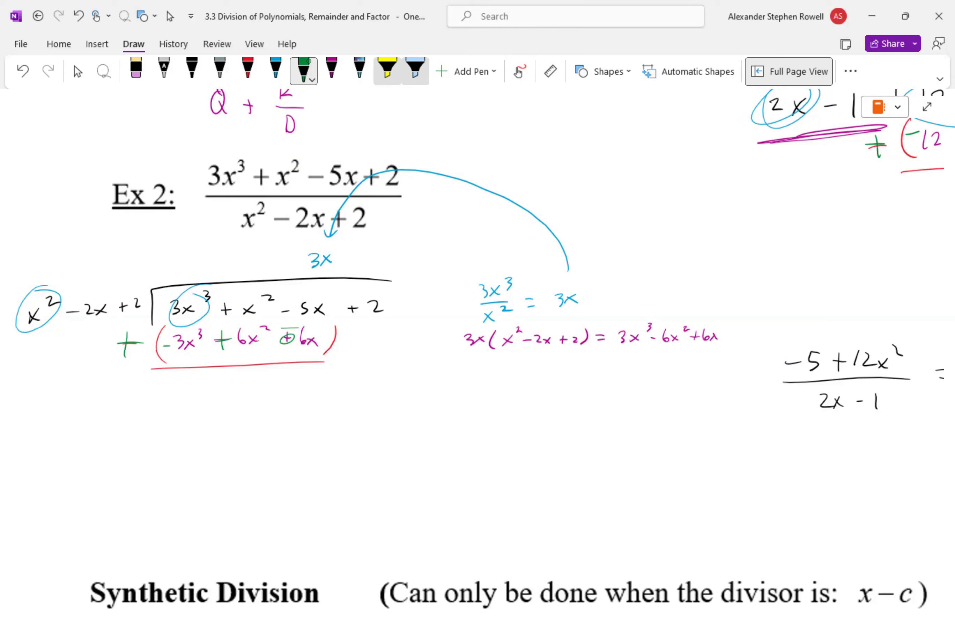
Write 7x² − 11x in green below the line and bring down + 2 in grey with an arrow.
mouse_move(226, 373)
mouse_down()
mouse_move(251, 384)
mouse_move(243, 385)
mouse_up()
mouse_move(256, 367)
mouse_down()
mouse_move(265, 373)
mouse_move(237, 377)
mouse_up()
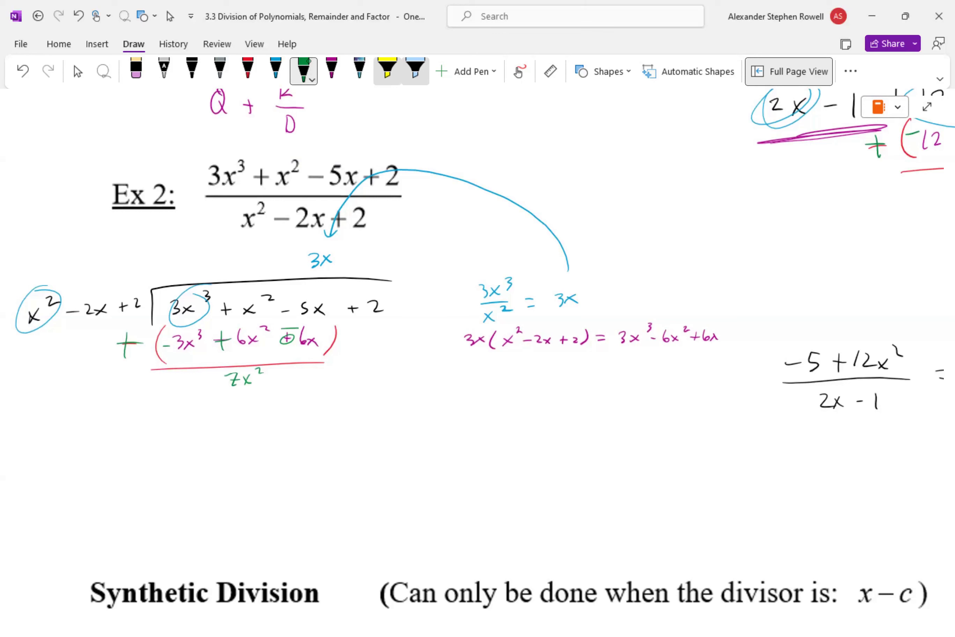
mouse_move(294, 370)
mouse_down()
mouse_move(294, 386)
mouse_move(319, 384)
mouse_move(309, 385)
mouse_up()
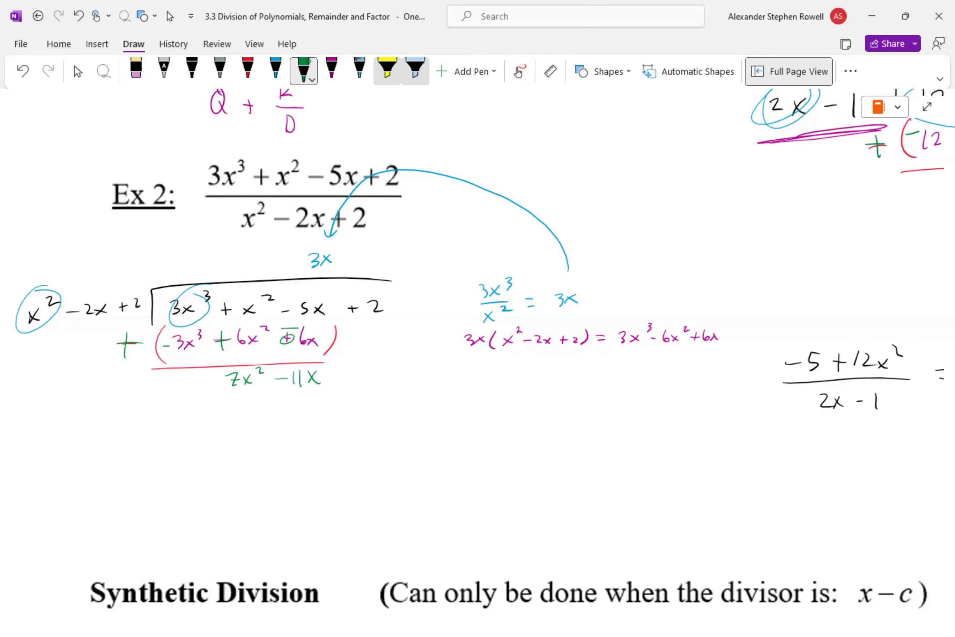
click(220, 70)
mouse_move(363, 334)
mouse_down()
mouse_move(359, 345)
mouse_move(371, 343)
mouse_up()
drag(360, 372, 370, 382)
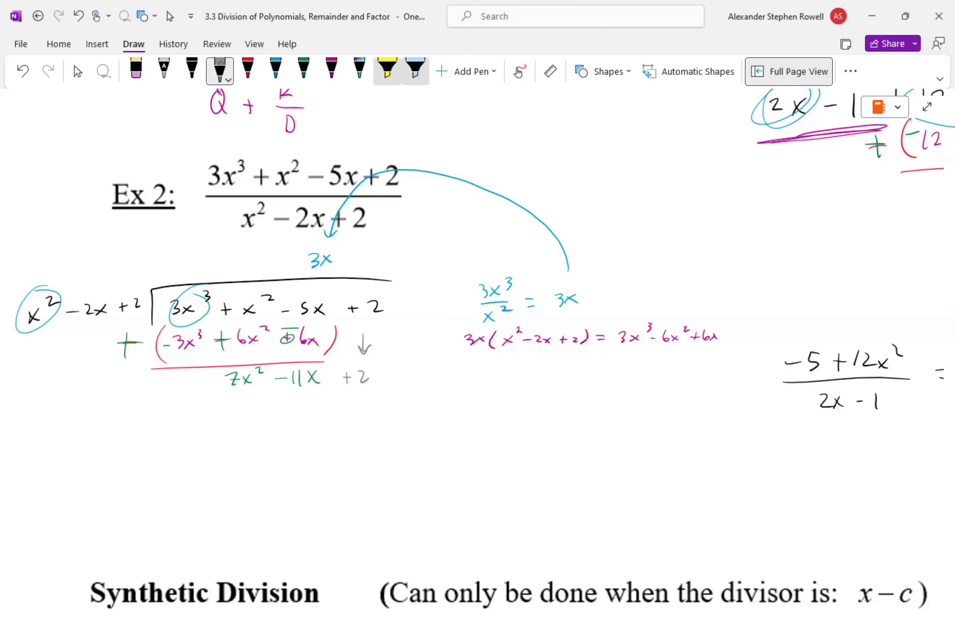
Underline the divisor's x² and the new leading term 7x² in blue.
click(78, 72)
scroll(477, 362, left, 3)
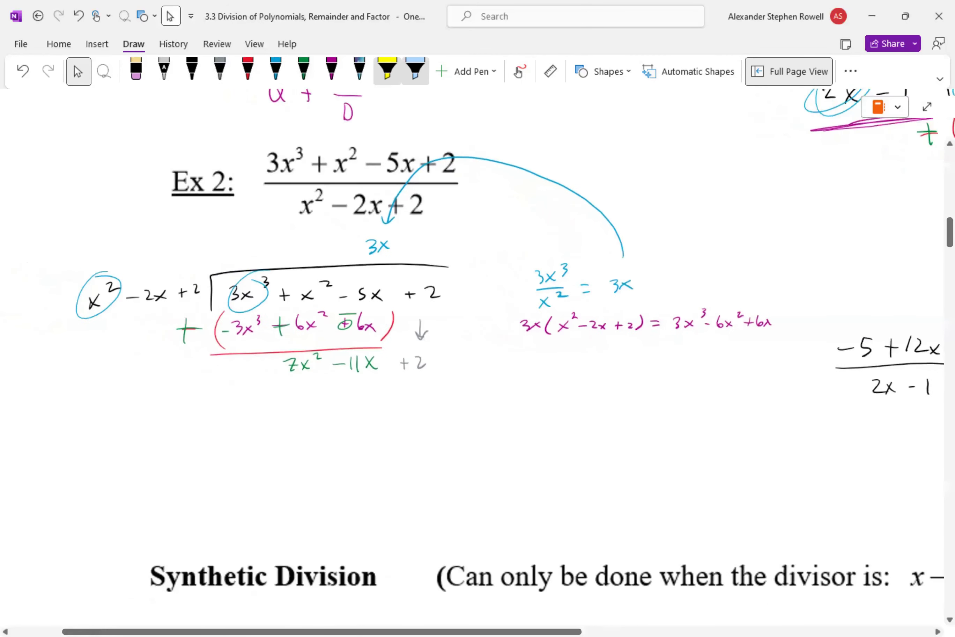
click(276, 70)
drag(89, 316, 118, 307)
drag(294, 380, 320, 373)
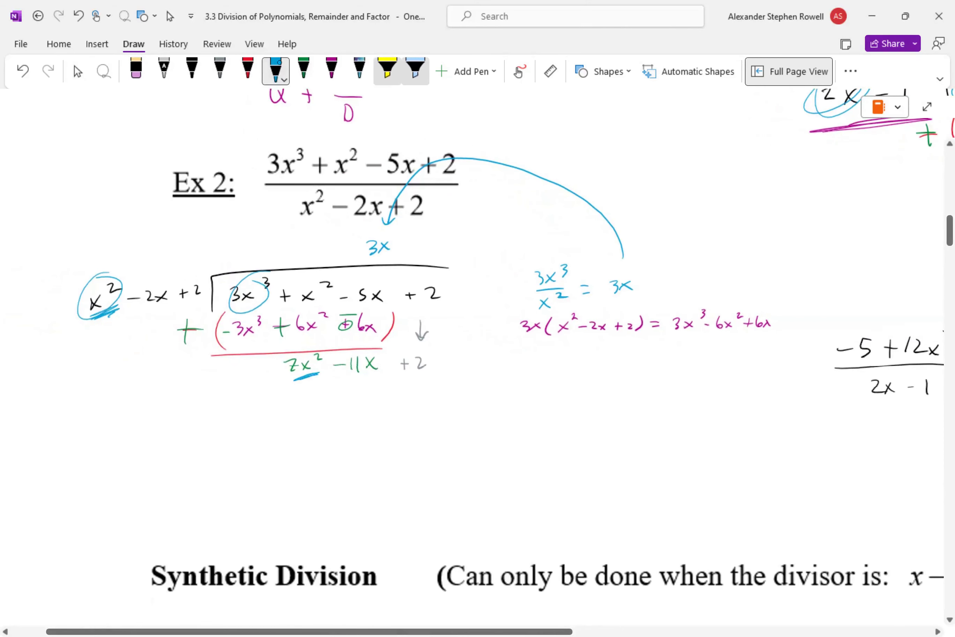
Write 7x²/x² = 7 in blue beside the division and draw an arrow from it to the quotient.
mouse_move(527, 355)
mouse_down()
mouse_move(531, 367)
mouse_move(547, 366)
mouse_up()
mouse_move(547, 355)
mouse_down()
mouse_move(537, 366)
mouse_move(559, 356)
mouse_up()
mouse_move(532, 371)
mouse_down()
mouse_move(550, 371)
mouse_move(546, 388)
mouse_up()
mouse_move(547, 380)
mouse_down()
mouse_move(537, 388)
mouse_move(556, 381)
mouse_up()
drag(569, 370, 577, 369)
mouse_move(570, 375)
mouse_down()
mouse_move(604, 360)
mouse_move(600, 374)
mouse_move(626, 352)
mouse_move(530, 150)
mouse_move(442, 226)
mouse_up()
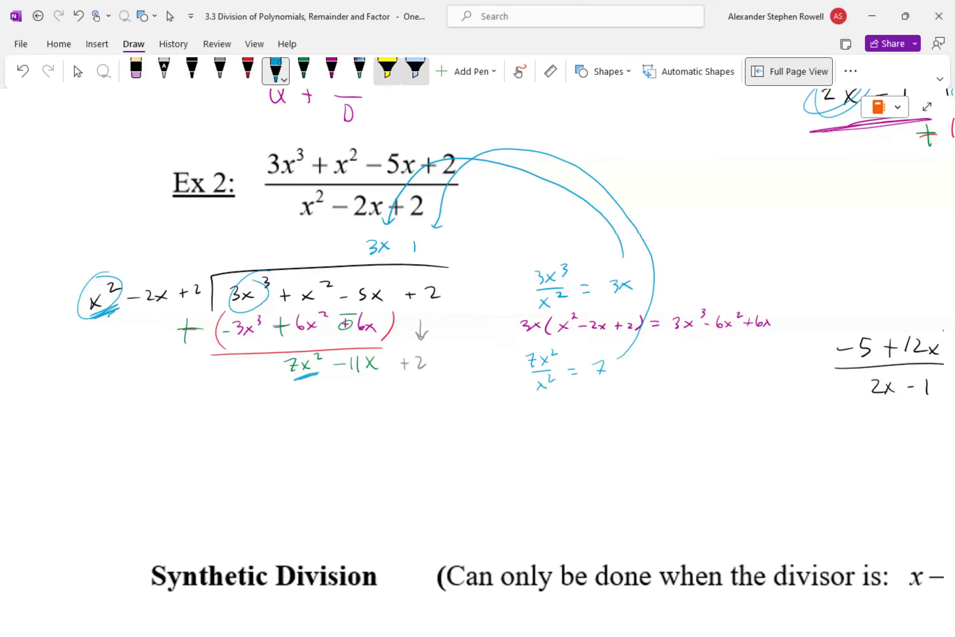
Undo the stray blue stroke in the quotient and add + 7 after 3x, with a green plus and a blue 7.
key(ctrl+z)
click(304, 70)
mouse_move(410, 240)
mouse_down()
mouse_move(409, 251)
mouse_move(432, 255)
mouse_up()
click(276, 69)
Write 7(x² − 2x + 2) in purple, with an arrow to the product 7x² − 14x + 14 under 7x² − 11x + 2.
click(331, 69)
mouse_move(528, 405)
mouse_down()
mouse_move(532, 423)
mouse_move(562, 418)
mouse_up()
mouse_move(561, 409)
mouse_down()
mouse_move(553, 419)
mouse_move(579, 410)
mouse_up()
drag(587, 415, 623, 418)
mouse_move(622, 409)
mouse_down()
mouse_move(612, 418)
mouse_move(642, 409)
mouse_up()
drag(638, 404, 637, 414)
drag(647, 405, 663, 423)
mouse_move(407, 386)
mouse_down()
mouse_move(406, 397)
mouse_move(419, 392)
mouse_up()
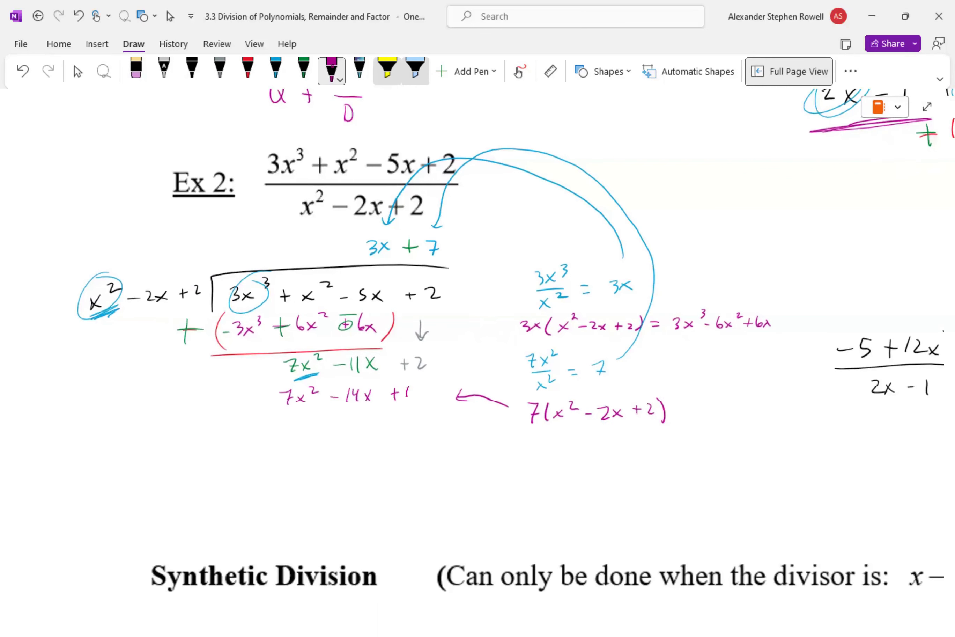
drag(420, 386, 418, 401)
Set up the subtraction of 7x² − 14x + 14 in red with a line, parentheses and minus sign.
click(248, 70)
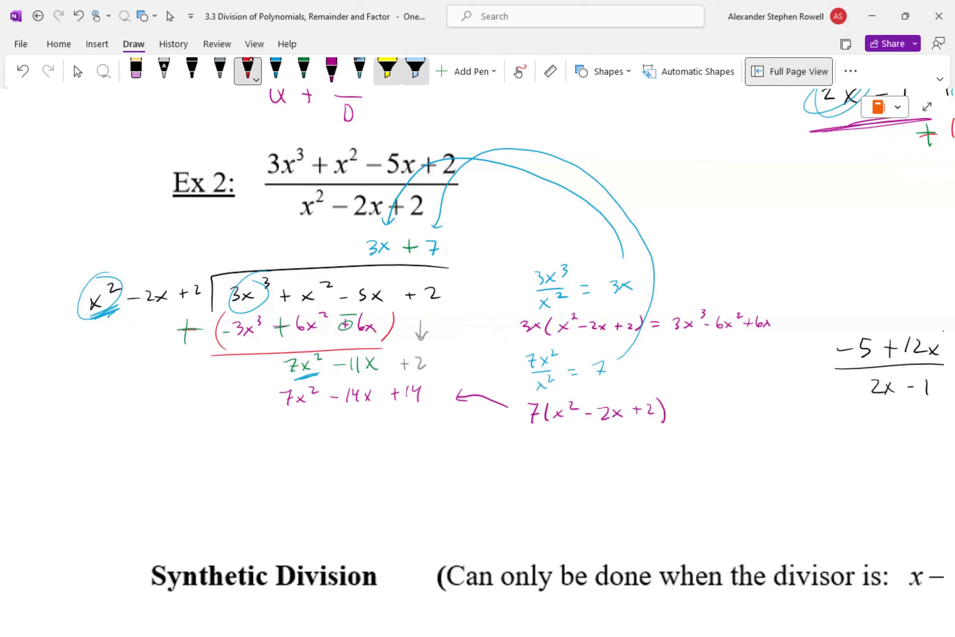
drag(274, 417, 431, 414)
drag(271, 386, 274, 412)
drag(431, 379, 424, 411)
drag(232, 397, 273, 387)
Change the signs of the second subtraction in green so the row reads + (−7x² + 14x − 14).
scroll(303, 451, up, 2)
click(303, 71)
drag(341, 369, 339, 393)
drag(420, 372, 421, 372)
drag(418, 364, 431, 362)
Write the remainder 3x − 12 in green below the second subtraction line.
mouse_move(360, 414)
mouse_down()
mouse_move(361, 429)
mouse_move(389, 428)
mouse_up()
drag(390, 414, 379, 428)
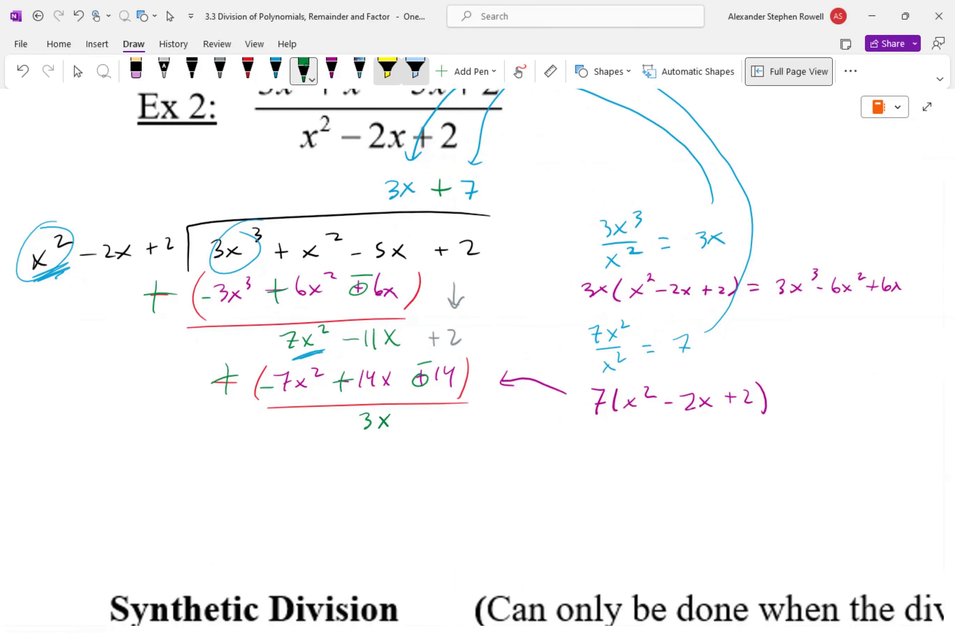
drag(433, 412, 431, 427)
drag(442, 416, 461, 424)
Write 3x/x² = 3/x in blue below 7(x² − 2x + 2).
click(274, 67)
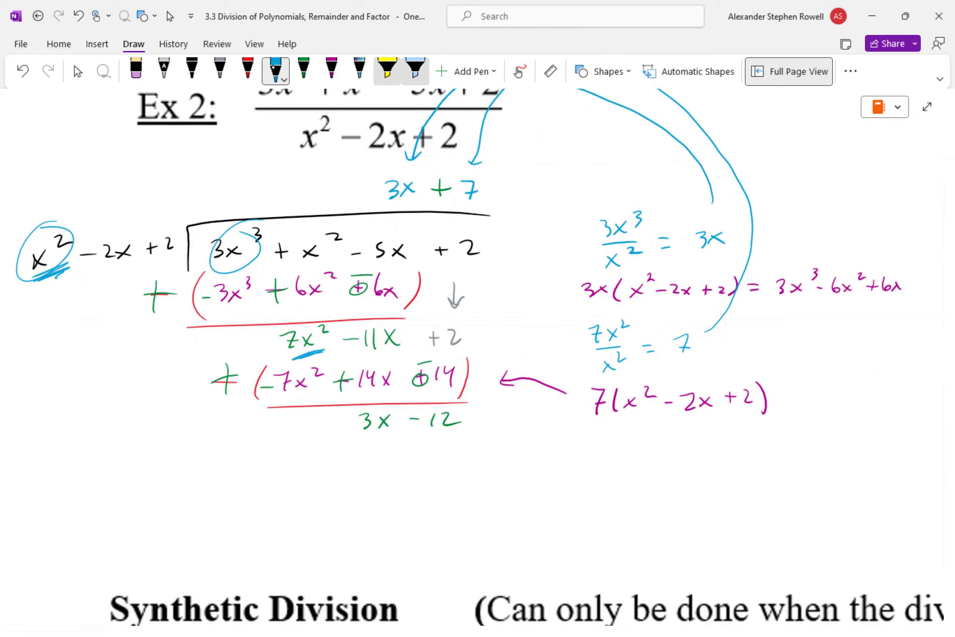
mouse_move(588, 449)
mouse_down()
mouse_move(589, 459)
mouse_move(615, 462)
mouse_up()
mouse_move(615, 453)
mouse_down()
mouse_move(603, 462)
mouse_move(616, 471)
mouse_up()
drag(595, 485, 606, 496)
mouse_move(606, 485)
mouse_down()
mouse_move(596, 496)
mouse_move(654, 469)
mouse_up()
drag(645, 474, 654, 474)
drag(679, 458, 689, 472)
mouse_move(680, 482)
mouse_down()
mouse_move(691, 493)
mouse_move(679, 494)
mouse_up()
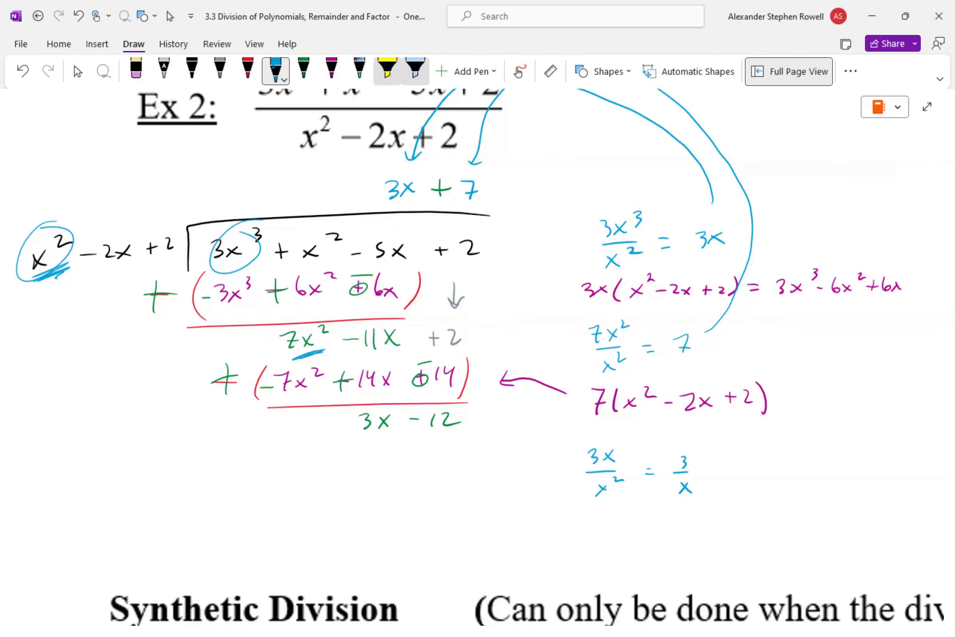
Cross out 3x/x² = 3/x with a red X.
click(247, 70)
drag(607, 512, 721, 450)
drag(612, 451, 714, 479)
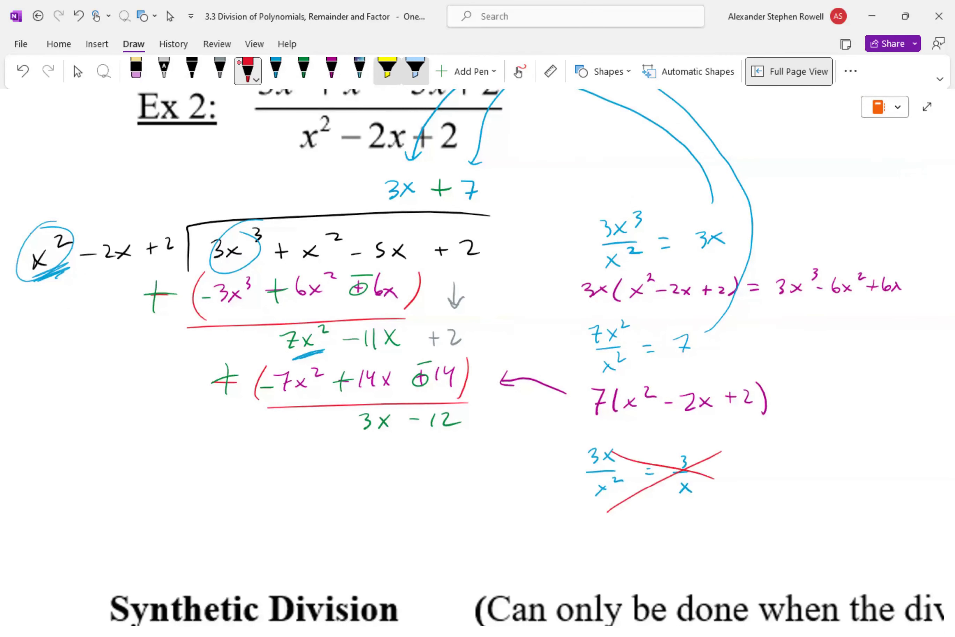
Draw a curved black arrow from the Ex 2 fraction to the blank space below the division and write an equals sign there.
scroll(477, 358, down, 1)
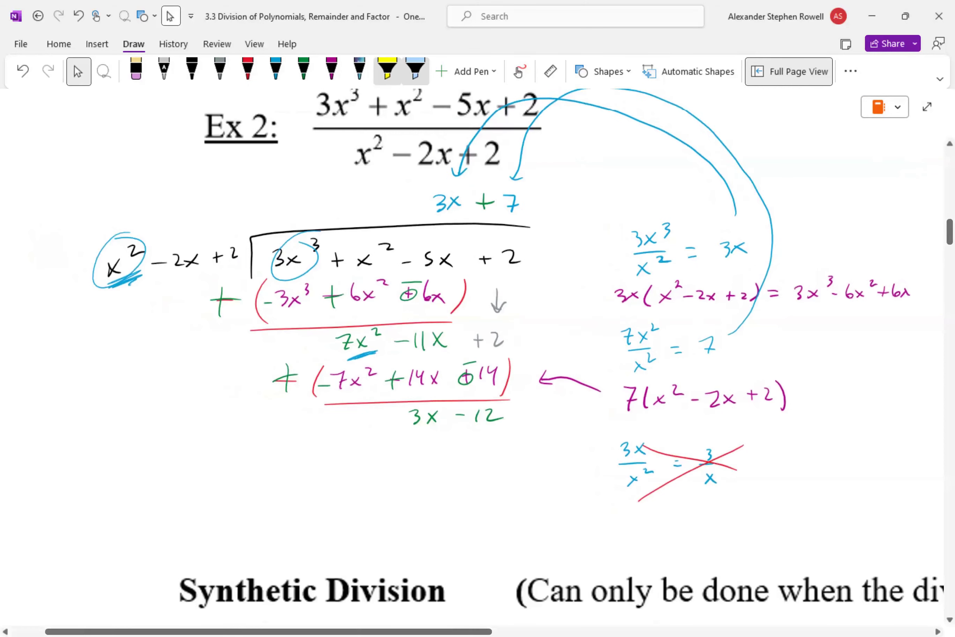
click(195, 64)
mouse_move(122, 177)
mouse_down()
mouse_move(301, 152)
mouse_move(152, 485)
mouse_up()
drag(169, 504, 181, 502)
drag(169, 509, 184, 509)
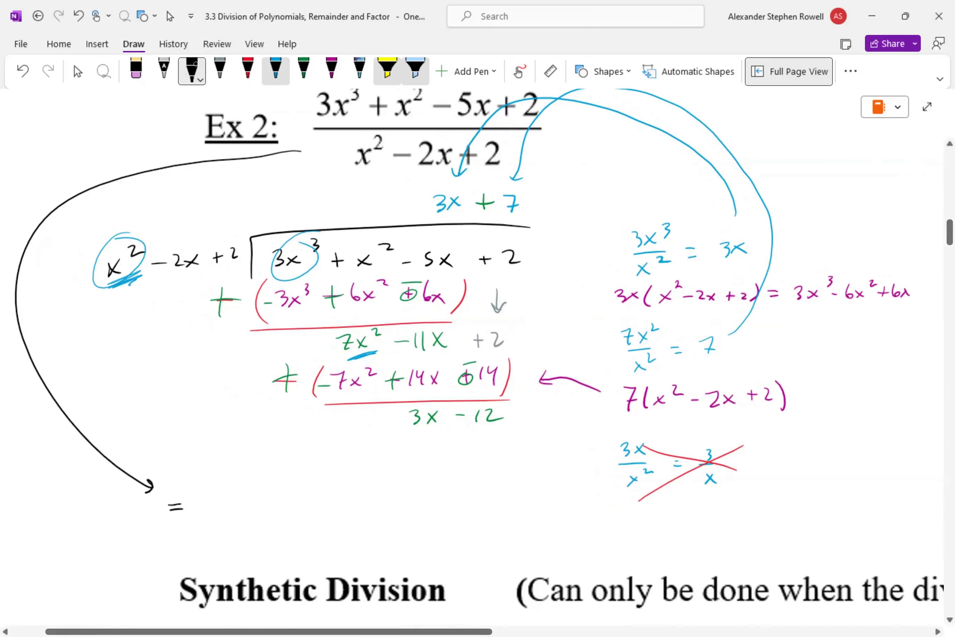
Write the quotient 3x + 7 in blue after the equals sign, with a black Q above it and a black plus sign following.
mouse_move(242, 444)
mouse_down()
mouse_move(233, 446)
mouse_move(246, 459)
mouse_move(205, 511)
mouse_up()
click(276, 70)
mouse_move(223, 493)
mouse_down()
mouse_move(225, 509)
mouse_move(243, 506)
mouse_up()
drag(248, 500, 260, 500)
mouse_move(254, 492)
mouse_down()
mouse_move(255, 509)
mouse_move(314, 500)
mouse_up()
click(136, 69)
click(206, 498)
click(192, 70)
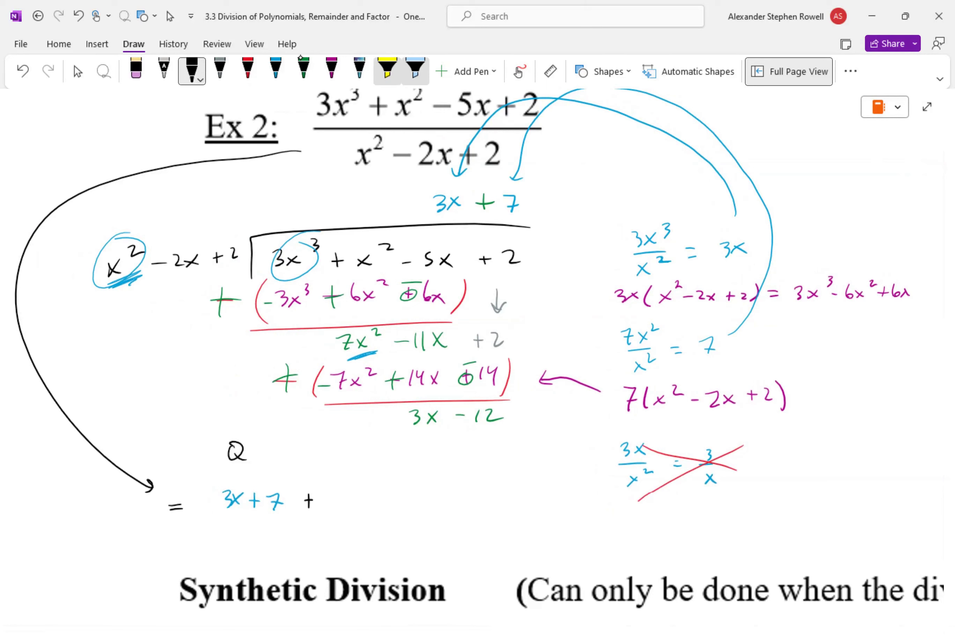
Write 3x − 12 in green as the remainder term's numerator and draw a black fraction bar under it.
click(303, 70)
mouse_move(348, 463)
mouse_down()
mouse_move(356, 467)
mouse_move(350, 476)
mouse_up()
mouse_move(373, 463)
mouse_down()
mouse_move(363, 476)
mouse_move(374, 474)
mouse_up()
drag(389, 469, 405, 476)
drag(409, 466, 423, 475)
click(192, 70)
drag(334, 499, 441, 488)
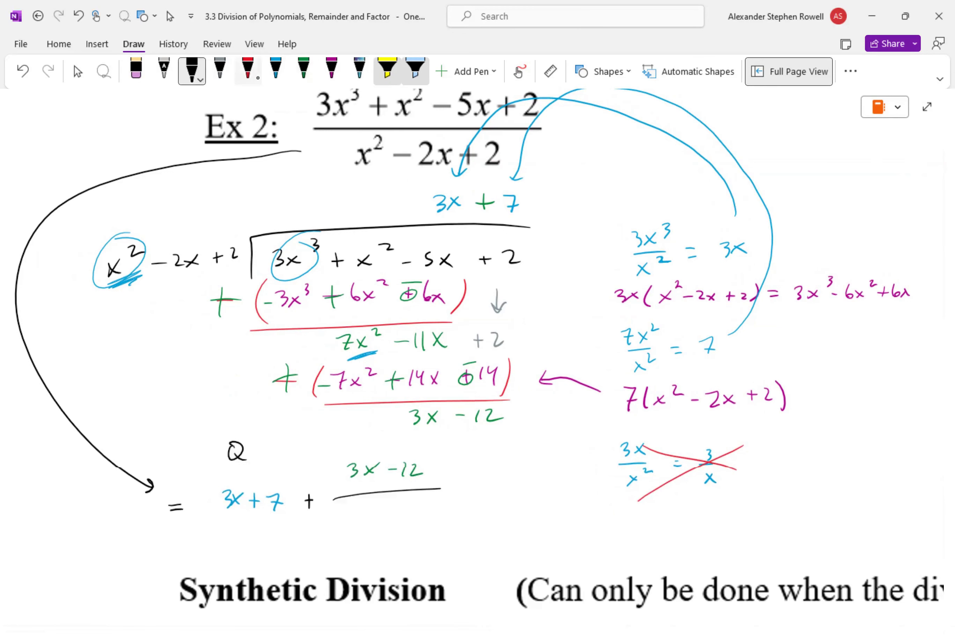
Underline the divisor in red and write x² − 2x + 2 in red as the denominator under 3x − 12.
click(248, 70)
drag(116, 305, 237, 271)
drag(338, 511, 350, 521)
mouse_move(350, 511)
mouse_down()
mouse_move(339, 522)
mouse_move(369, 508)
mouse_move(396, 518)
mouse_up()
drag(397, 507, 406, 518)
mouse_move(405, 507)
mouse_down()
mouse_move(396, 519)
mouse_move(421, 519)
mouse_up()
drag(418, 510, 445, 516)
Underline the divisor form x − c in red in the Synthetic Division heading.
scroll(476, 362, up, 1)
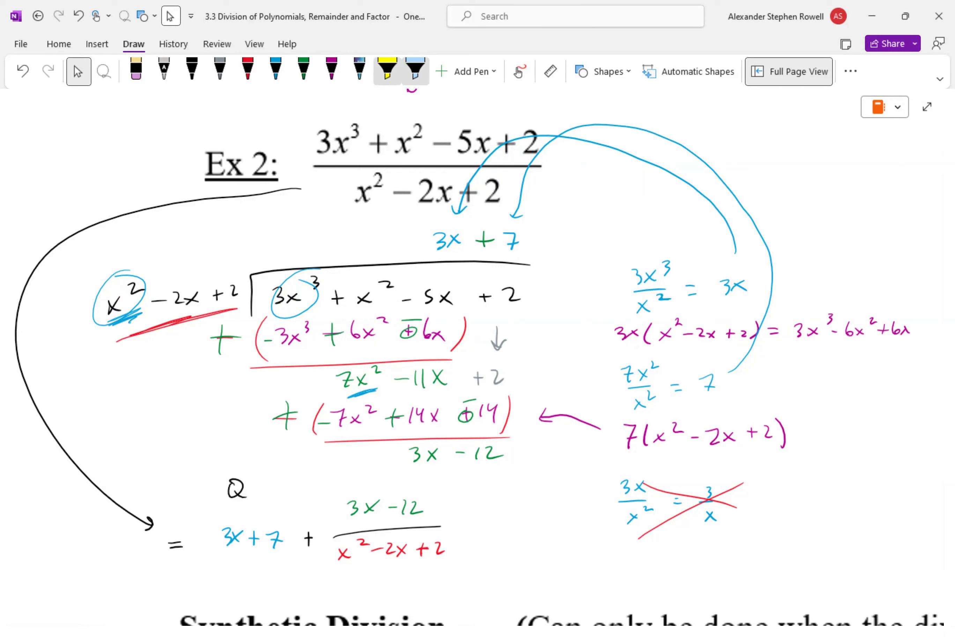
scroll(478, 356, down, 10)
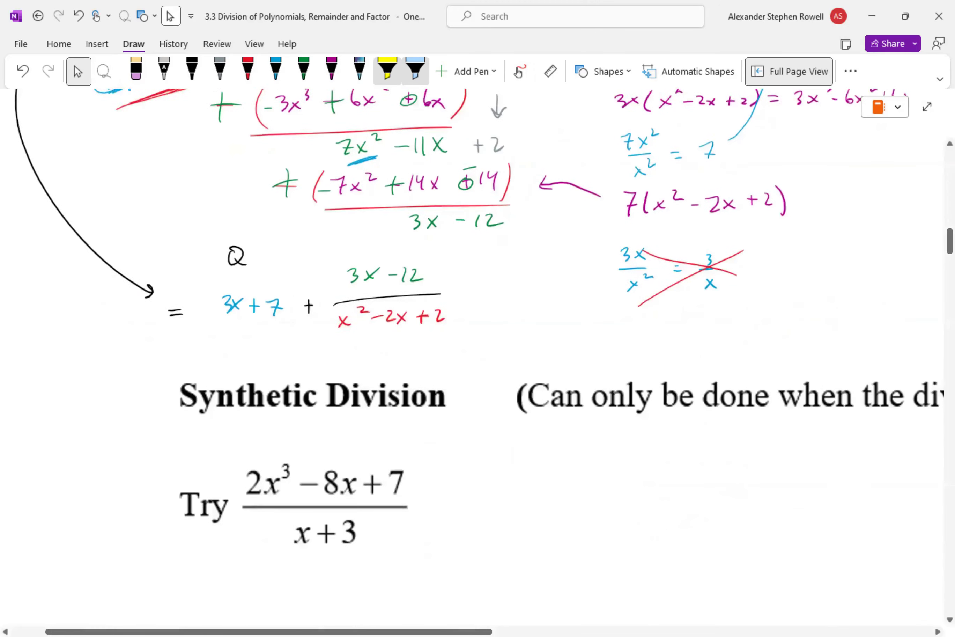
scroll(477, 356, right, 2)
scroll(478, 357, down, 2)
scroll(477, 356, right, 2)
scroll(557, 268, down, 1)
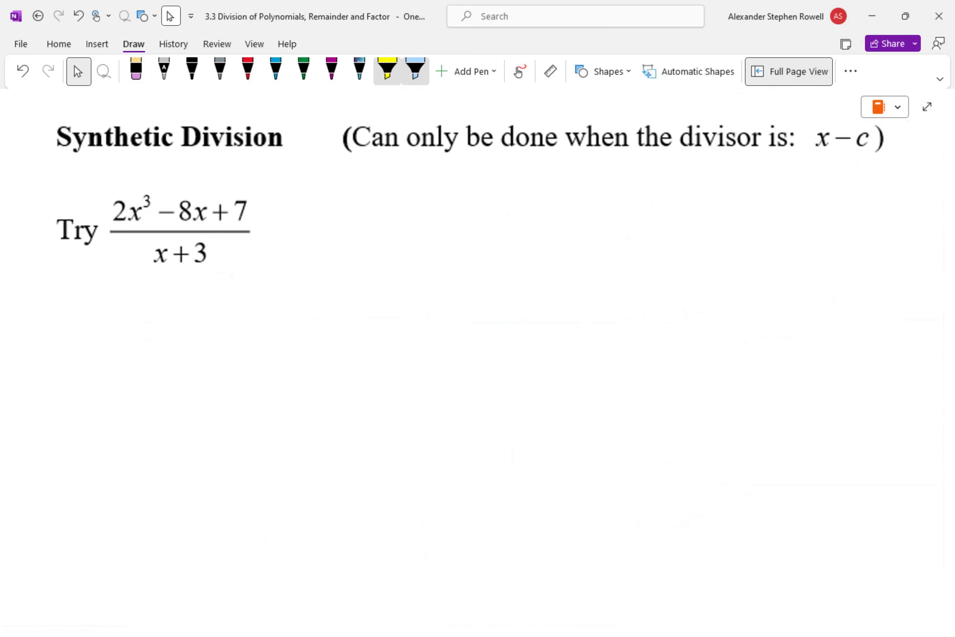
scroll(467, 382, down, 1)
click(247, 65)
mouse_move(813, 171)
mouse_down()
mouse_move(804, 173)
mouse_move(832, 173)
mouse_up()
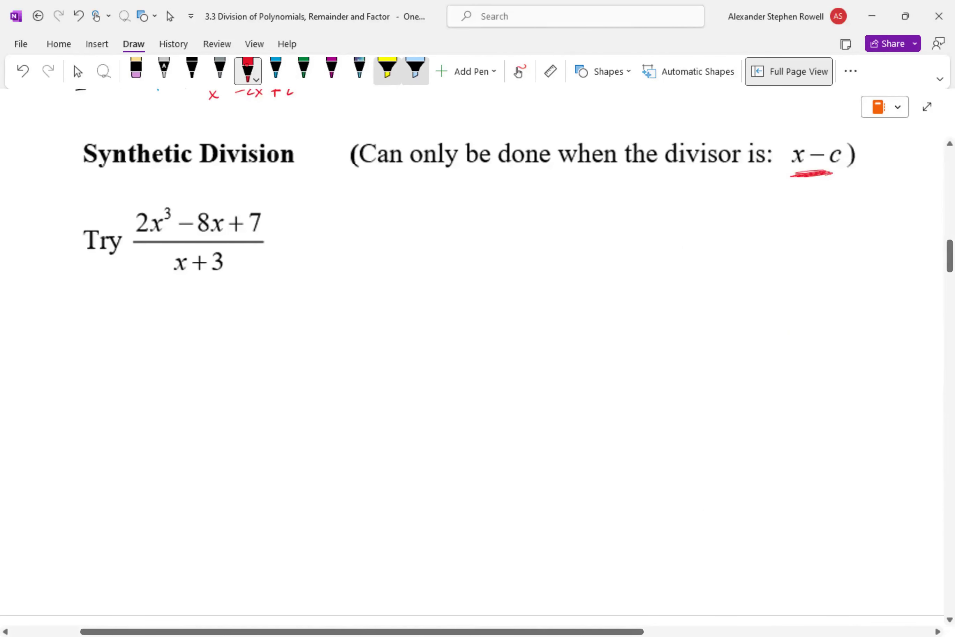
Draw a red star beside the Ex 2 label.
click(170, 16)
scroll(477, 362, up, 3)
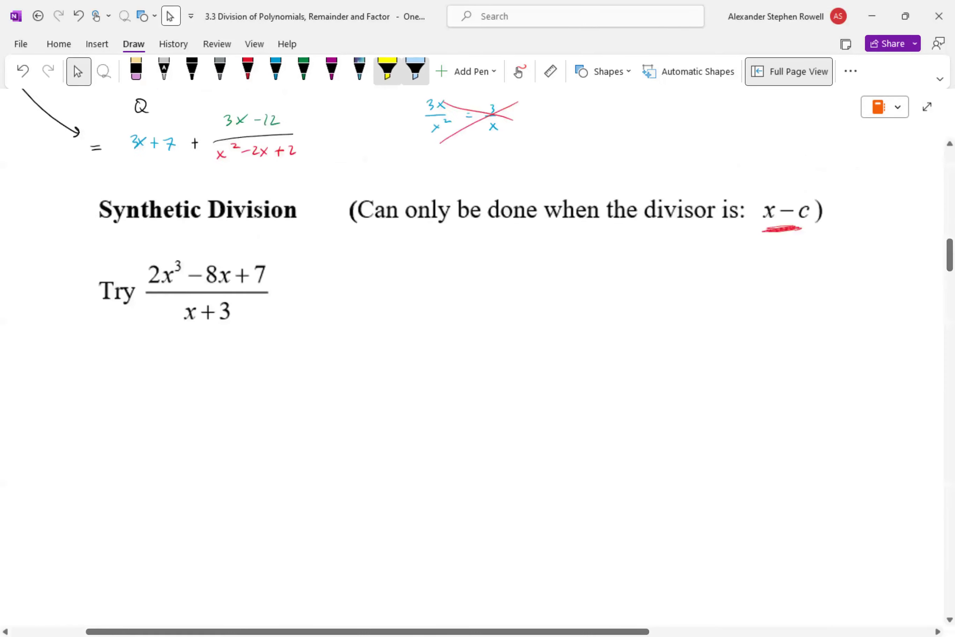
scroll(477, 361, down, 3)
scroll(493, 361, right, 1)
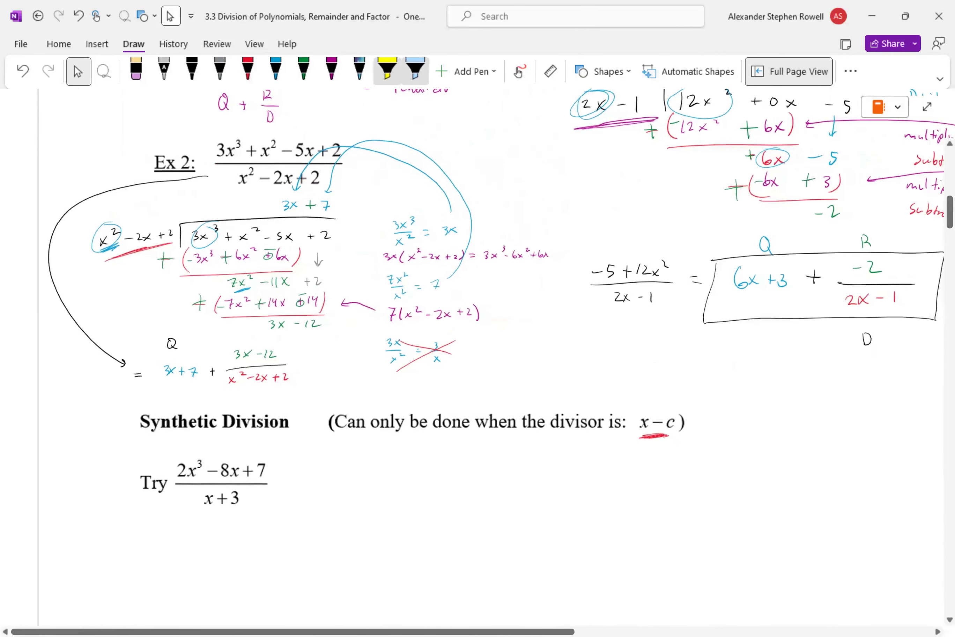
click(248, 69)
click(248, 70)
mouse_move(134, 157)
mouse_down()
mouse_move(129, 165)
mouse_move(148, 153)
mouse_up()
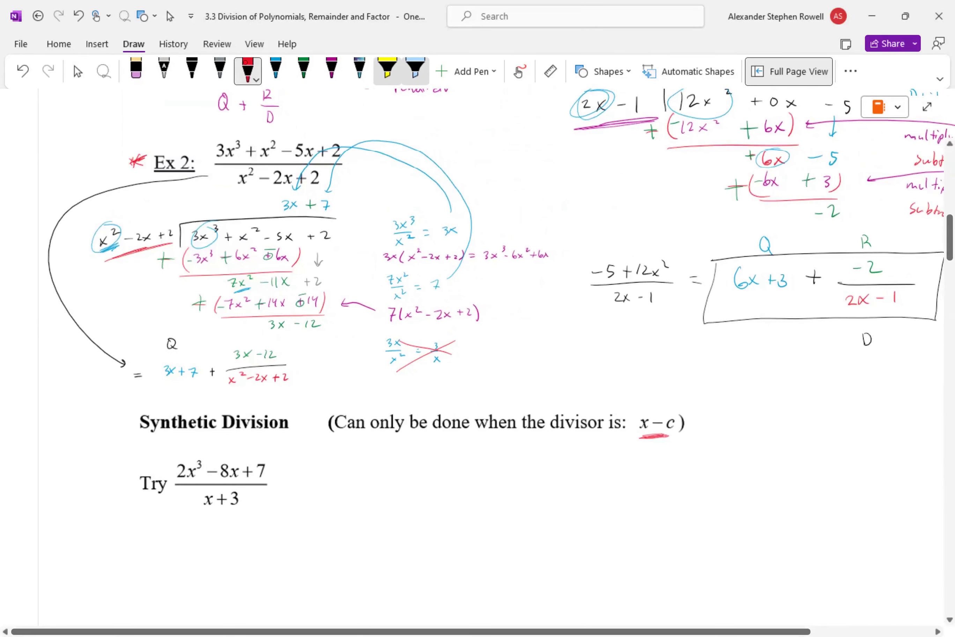
Circle x² in Ex 2's printed divisor in red, undo the circle, and underline 2x in Ex 1's printed divisor in red.
drag(252, 166, 258, 172)
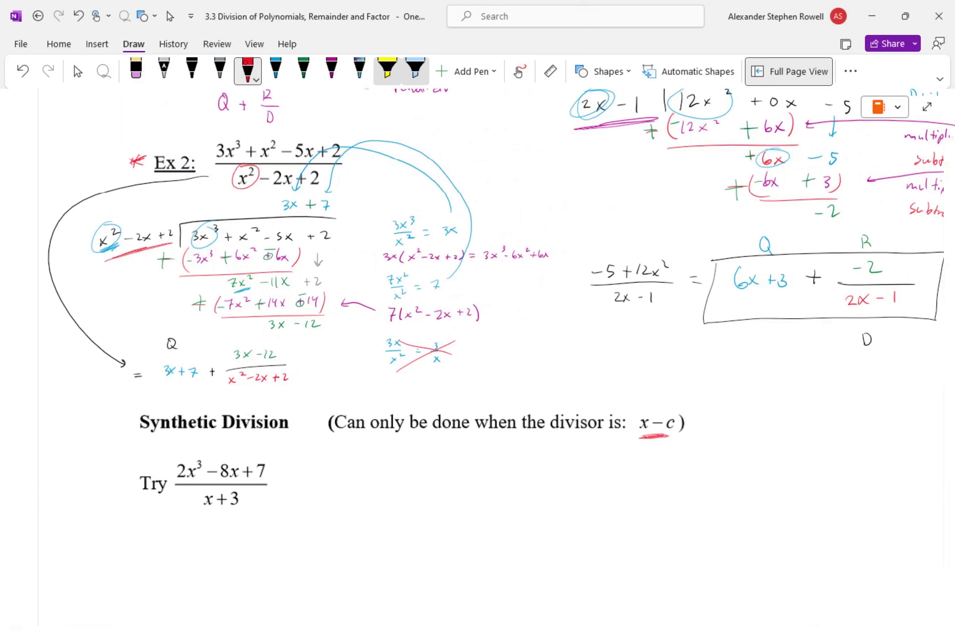
key(ctrl+z)
scroll(493, 370, up, 5)
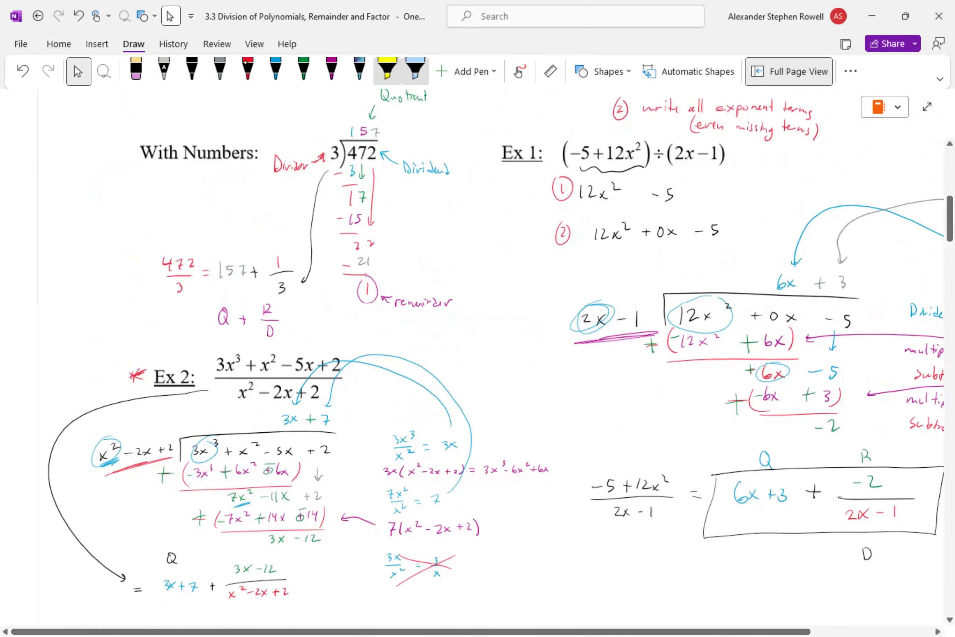
mouse_move(679, 165)
mouse_down()
mouse_move(696, 167)
mouse_move(689, 170)
mouse_up()
click(136, 71)
click(686, 166)
click(248, 70)
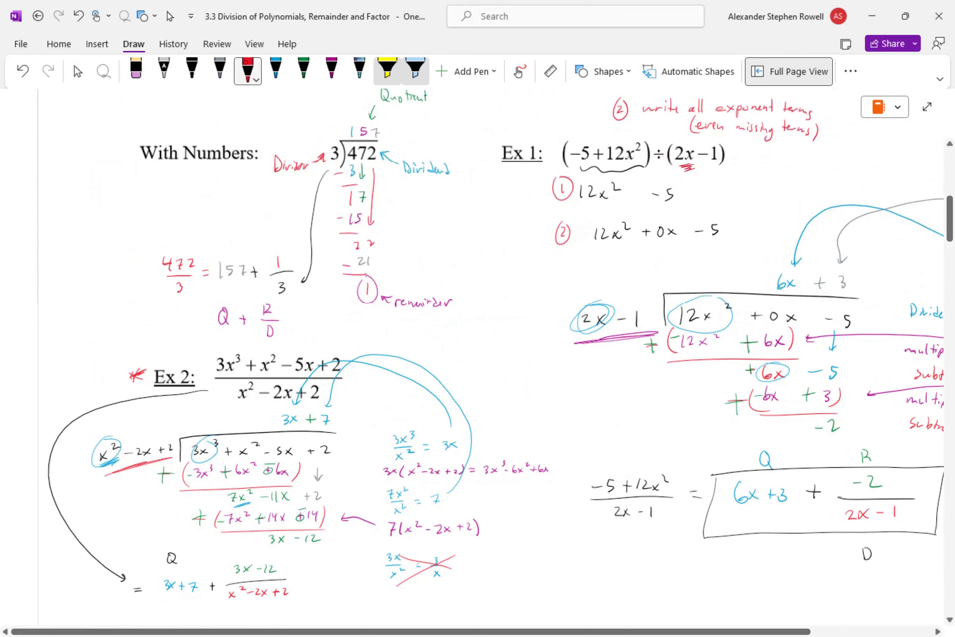
click(136, 71)
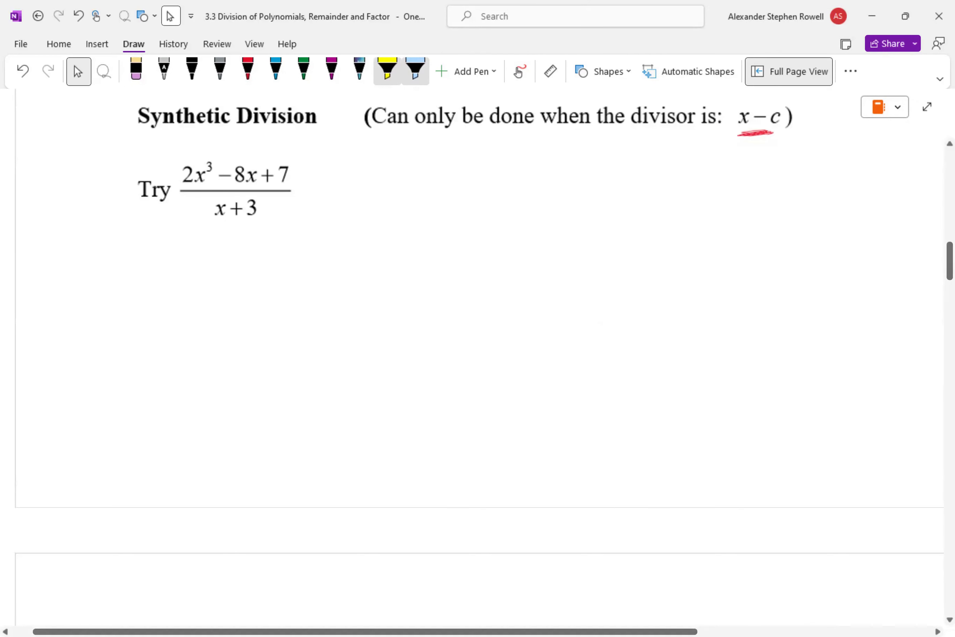
Circle the dividend 2x³ − 8x + 7 in black and rewrite it below the fraction as 2x³ + 0x² − 8x + 7.
click(192, 70)
mouse_move(289, 151)
mouse_down()
mouse_move(200, 145)
mouse_move(297, 190)
mouse_move(273, 144)
mouse_up()
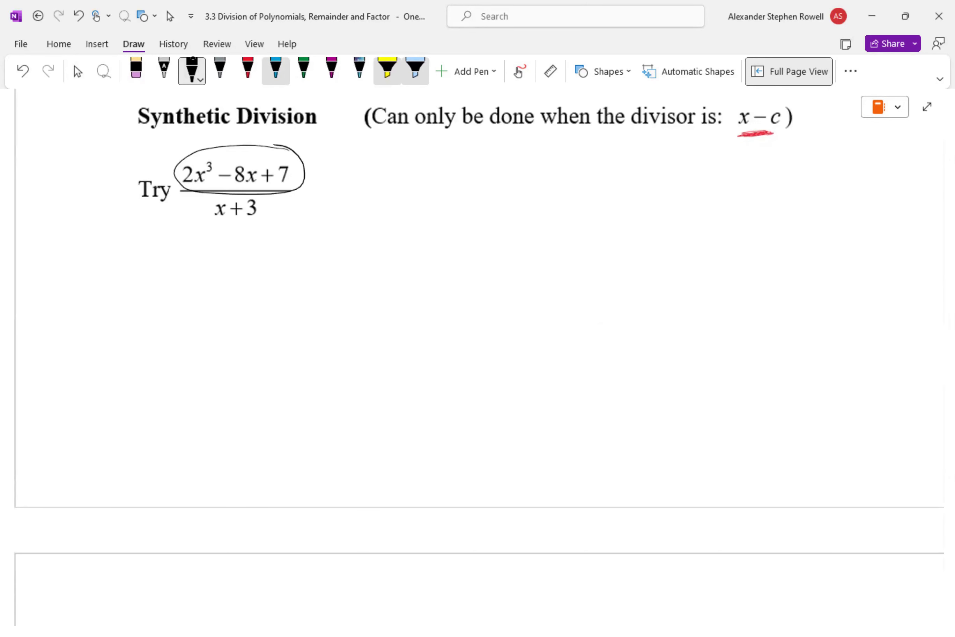
drag(189, 254, 199, 270)
drag(203, 261, 214, 269)
mouse_move(213, 261)
mouse_down()
mouse_move(202, 269)
mouse_move(220, 253)
mouse_move(242, 269)
mouse_move(272, 256)
mouse_move(295, 267)
mouse_up()
mouse_move(295, 255)
mouse_down()
mouse_move(288, 268)
mouse_move(313, 254)
mouse_move(343, 259)
mouse_move(357, 251)
mouse_up()
drag(369, 253, 378, 264)
drag(378, 254, 369, 265)
drag(405, 255, 405, 265)
drag(398, 260, 411, 259)
drag(422, 253, 427, 265)
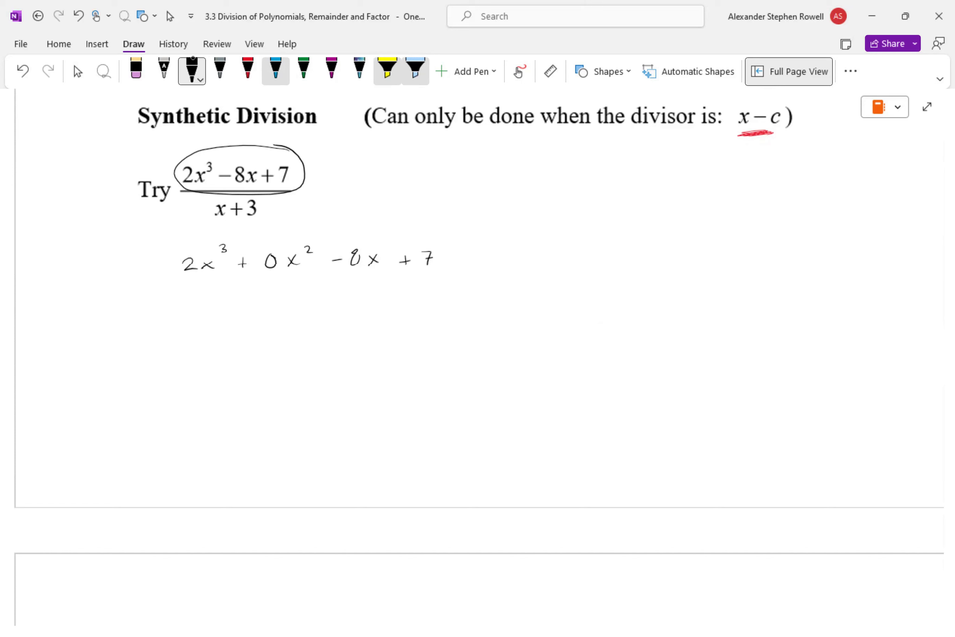
Write the coefficients 2, 0, −8 and 7 in a row and draw the L-shaped synthetic division bracket around them.
drag(187, 313, 201, 324)
mouse_move(268, 314)
mouse_down()
mouse_move(264, 325)
mouse_move(269, 313)
mouse_up()
drag(335, 320, 341, 320)
mouse_move(348, 316)
mouse_down()
mouse_move(358, 314)
mouse_move(350, 313)
mouse_up()
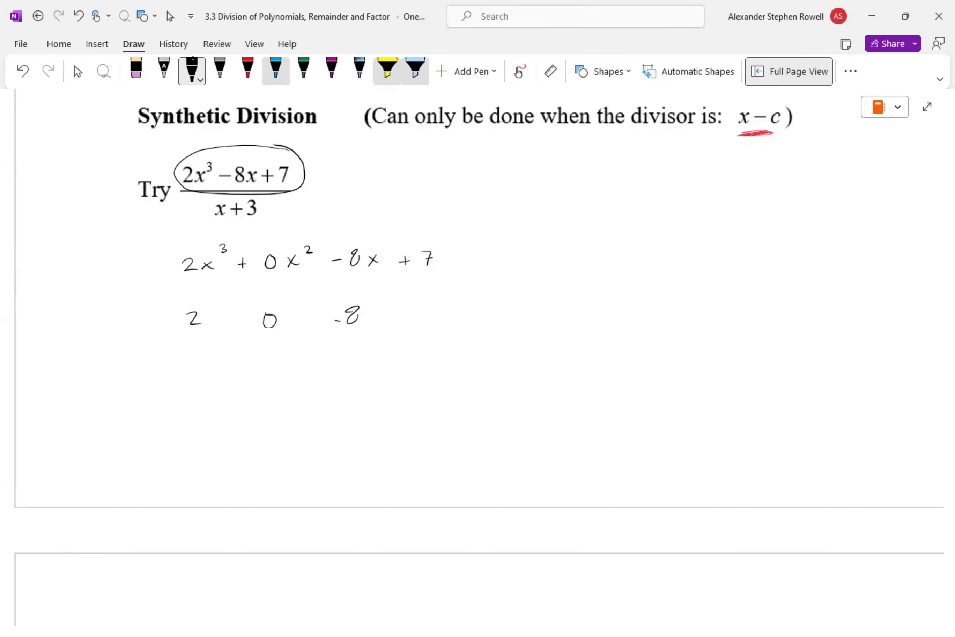
drag(408, 310, 413, 323)
drag(411, 316, 417, 315)
mouse_move(173, 304)
mouse_down()
mouse_move(174, 397)
mouse_move(428, 390)
mouse_up()
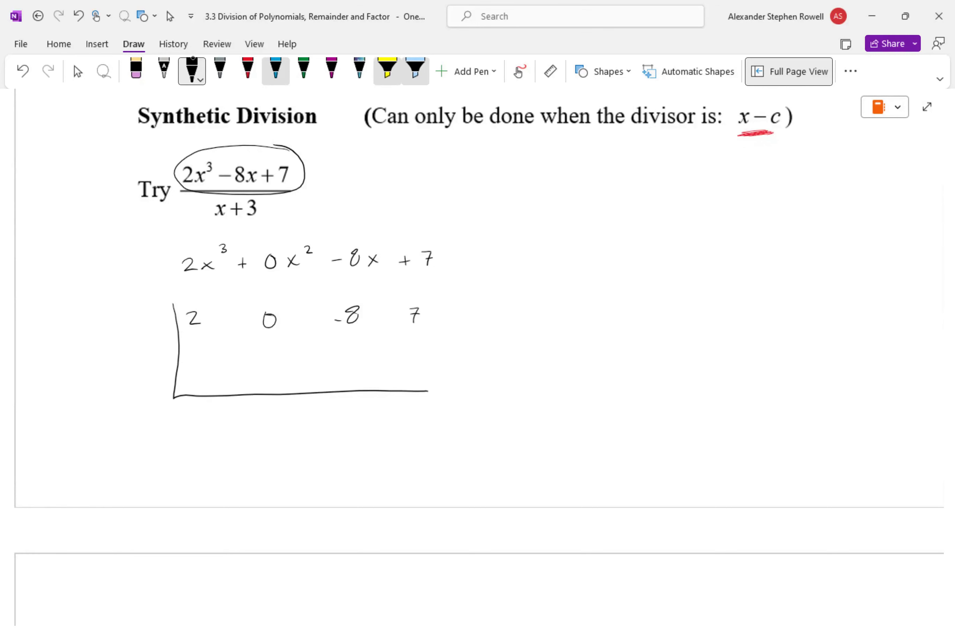
Circle the divisor x + 3 in purple, draw an arrow from it, and write x + 3 with x − ( ) below.
click(332, 70)
mouse_move(262, 194)
mouse_down()
mouse_move(232, 189)
mouse_move(471, 174)
mouse_move(457, 174)
mouse_up()
mouse_move(487, 162)
mouse_down()
mouse_move(487, 176)
mouse_move(493, 168)
mouse_up()
drag(504, 162, 506, 175)
drag(449, 192, 462, 206)
mouse_move(462, 192)
mouse_down()
mouse_move(448, 206)
mouse_move(489, 207)
mouse_up()
drag(530, 190, 526, 206)
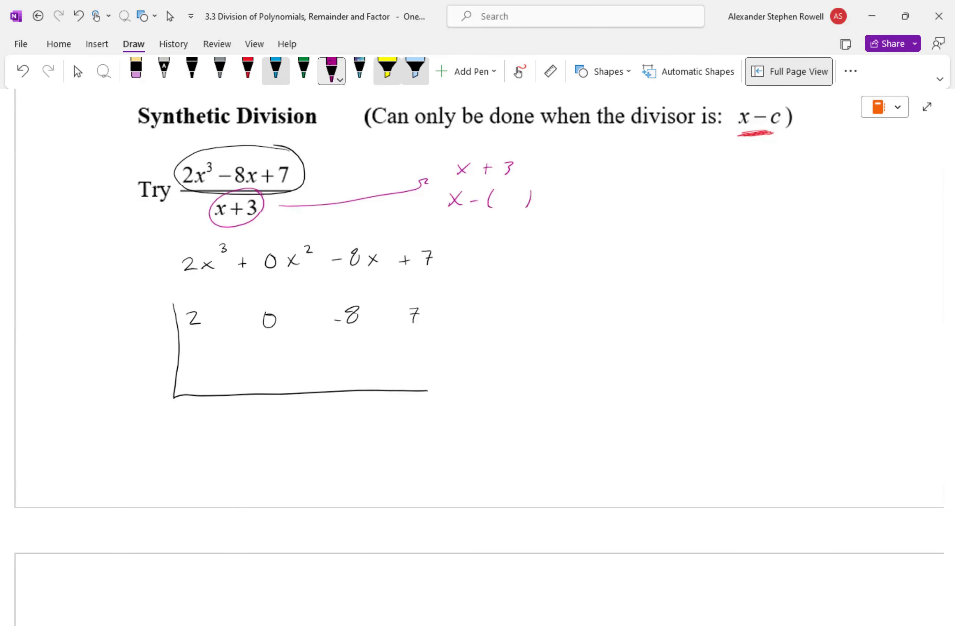
Fill in and underline −3 in blue, write c = −3, and draw an arrow to a −3 placed outside the synthetic division bracket.
click(279, 66)
drag(497, 202, 504, 201)
drag(510, 194, 518, 216)
mouse_move(509, 232)
mouse_down()
mouse_move(504, 240)
mouse_move(523, 232)
mouse_up()
drag(519, 237, 536, 234)
mouse_move(544, 229)
mouse_down()
mouse_move(509, 268)
mouse_move(157, 290)
mouse_move(146, 315)
mouse_move(156, 325)
mouse_up()
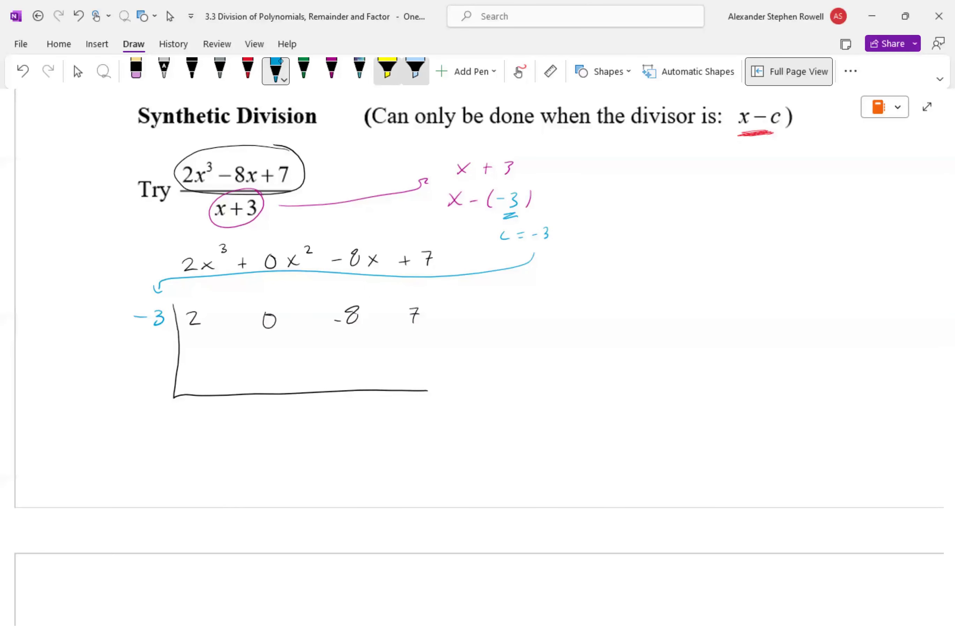
click(303, 68)
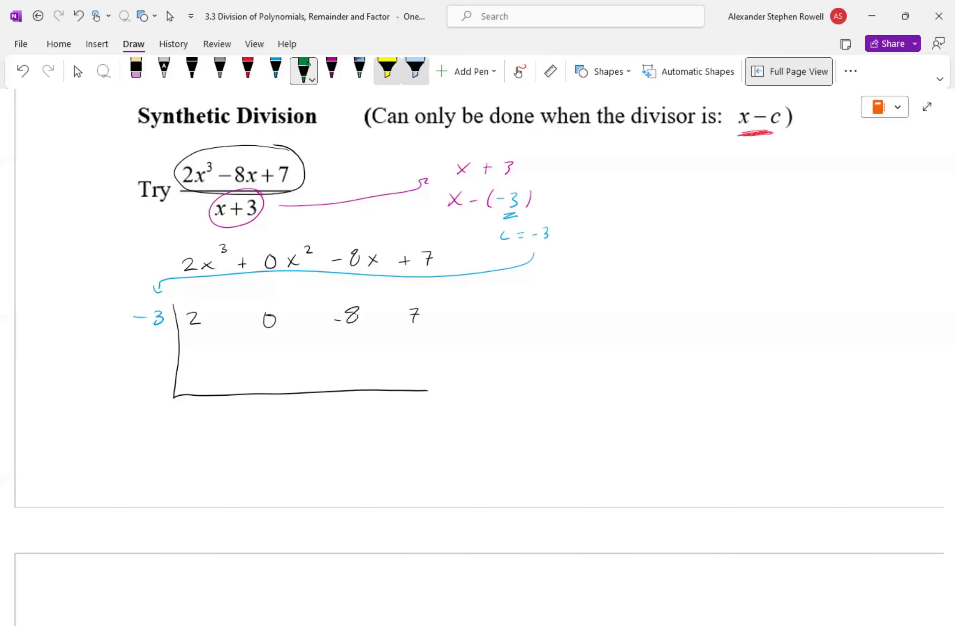